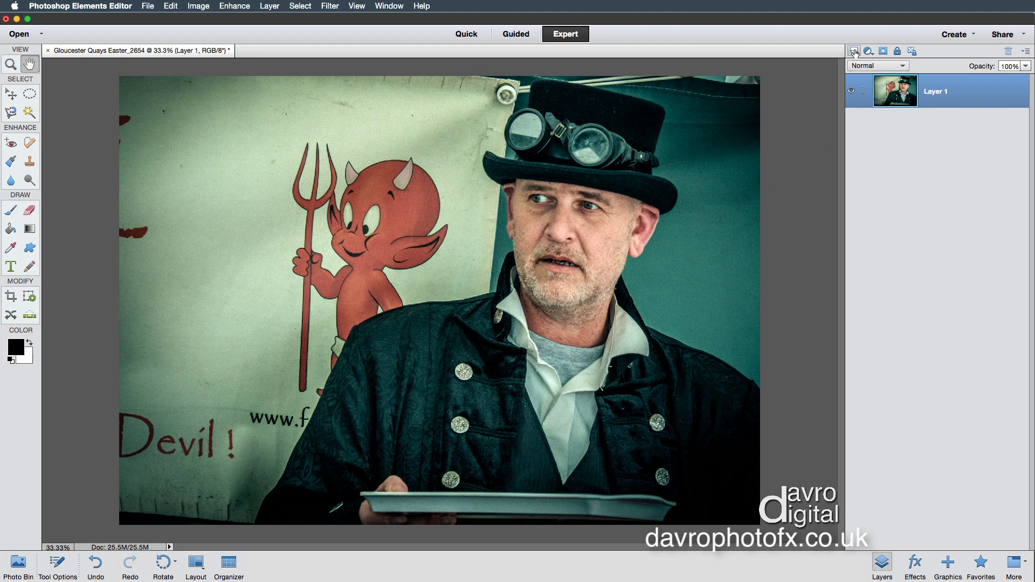
- Create Layer 2 above the photo, fill it with White, and add a layer mask
{"action": "left_click", "coordinate": [854, 52]}
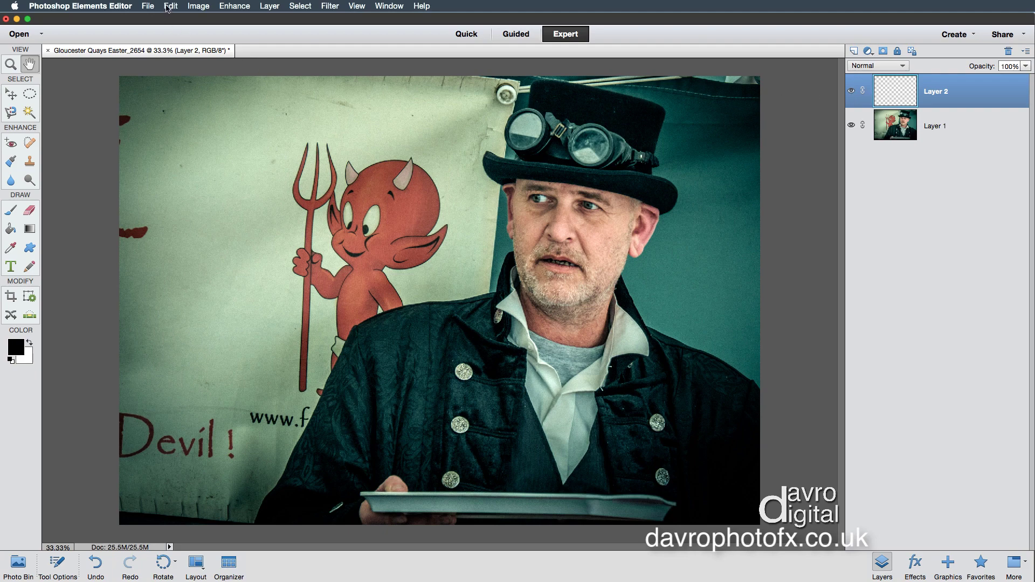
{"action": "left_click", "coordinate": [169, 6]}
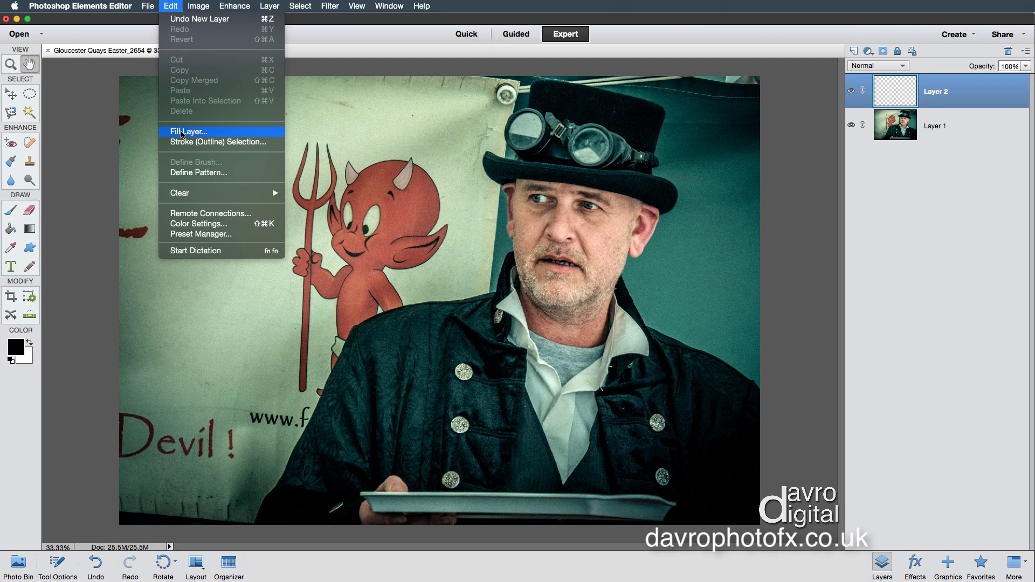
{"action": "left_click", "coordinate": [184, 132]}
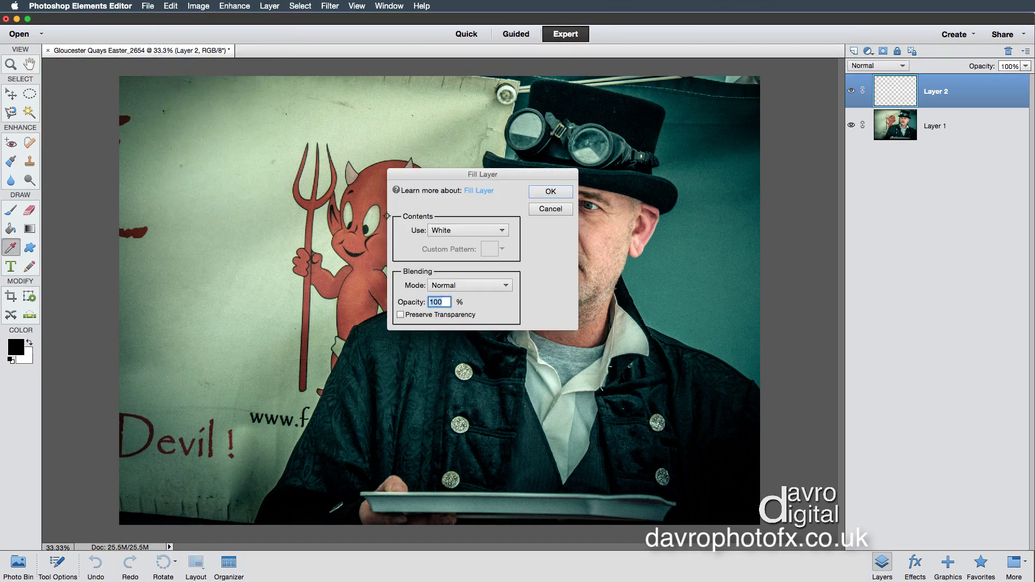
{"action": "left_click", "coordinate": [445, 231]}
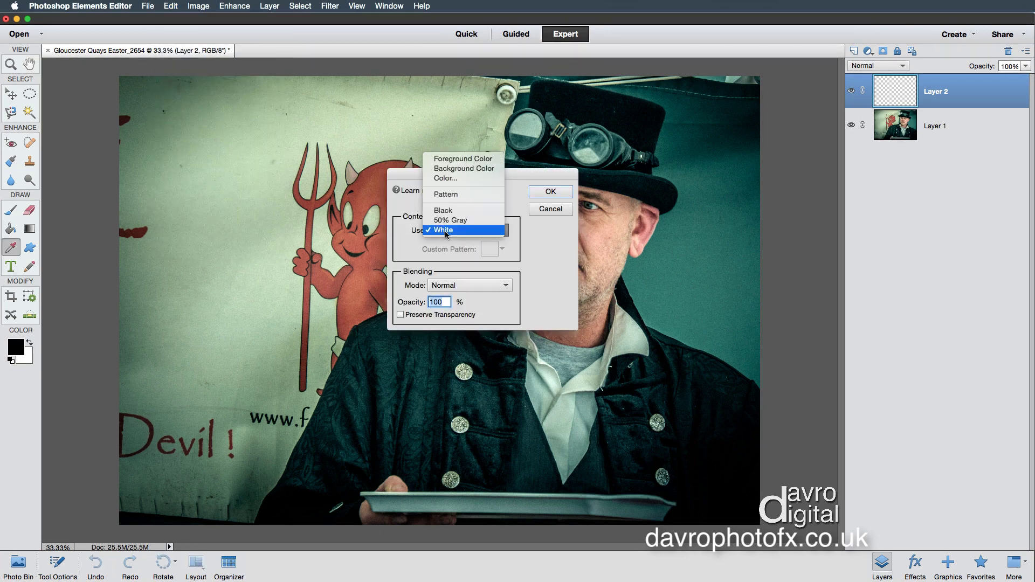
{"action": "left_click", "coordinate": [463, 229]}
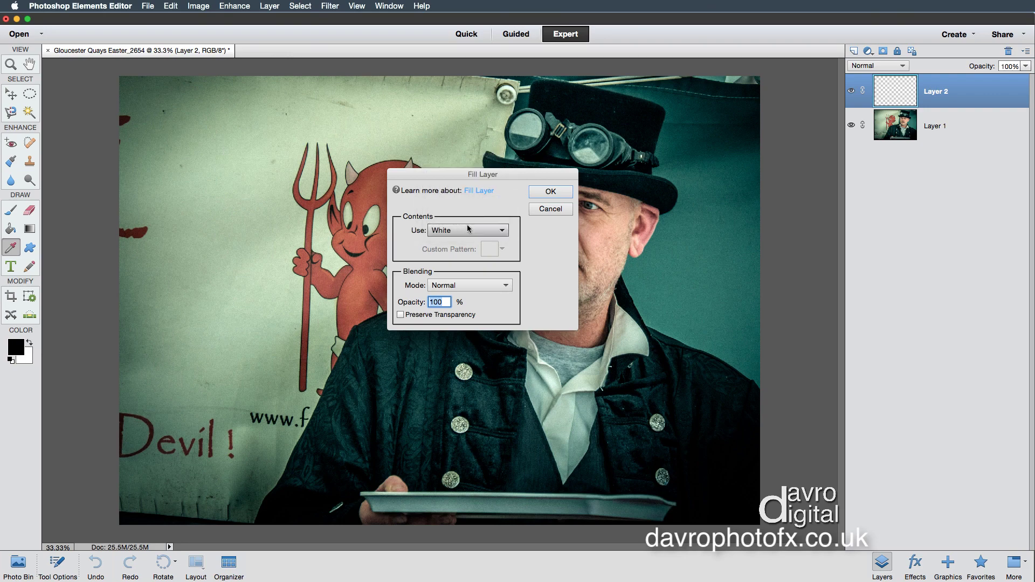
{"action": "left_click", "coordinate": [545, 193]}
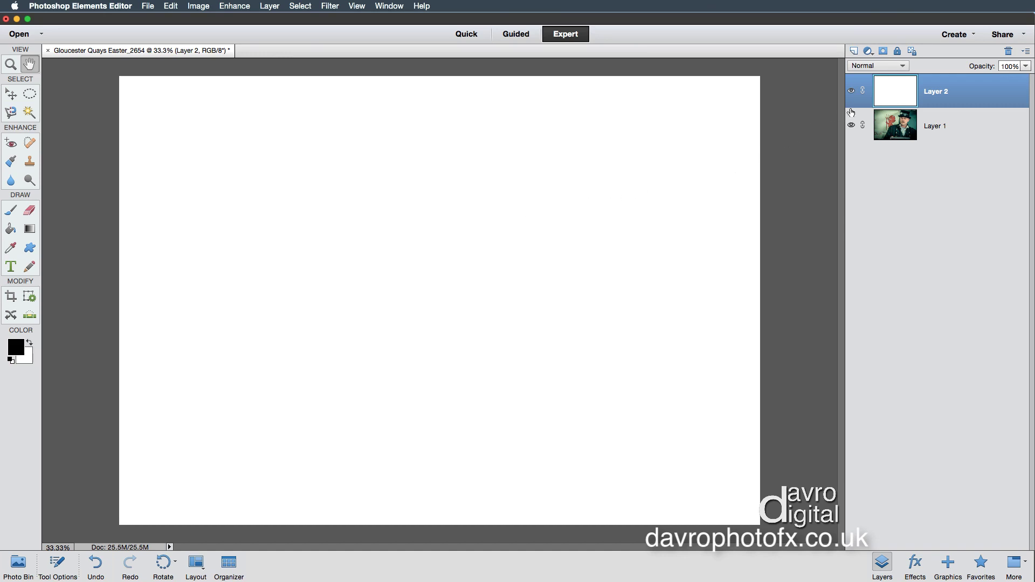
{"action": "left_click", "coordinate": [883, 52]}
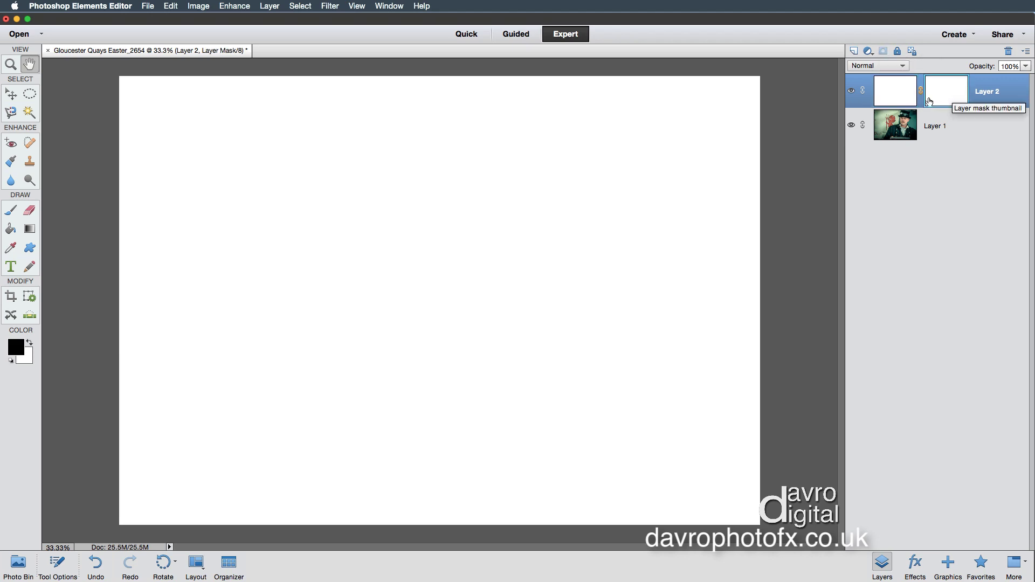
- Select the Brush tool and look through its presets and settings
{"action": "left_click", "coordinate": [11, 211]}
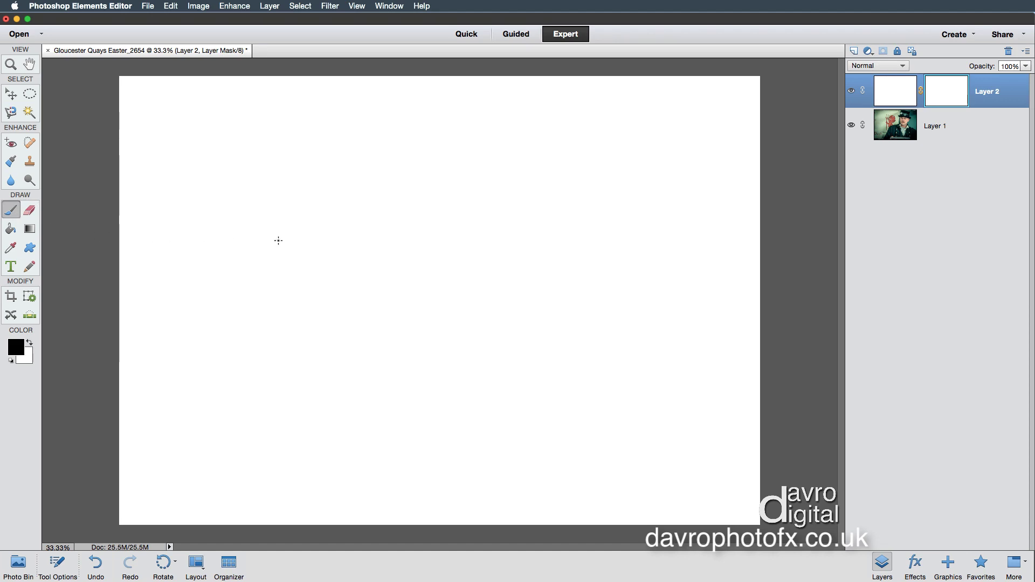
{"action": "right_click", "coordinate": [342, 221]}
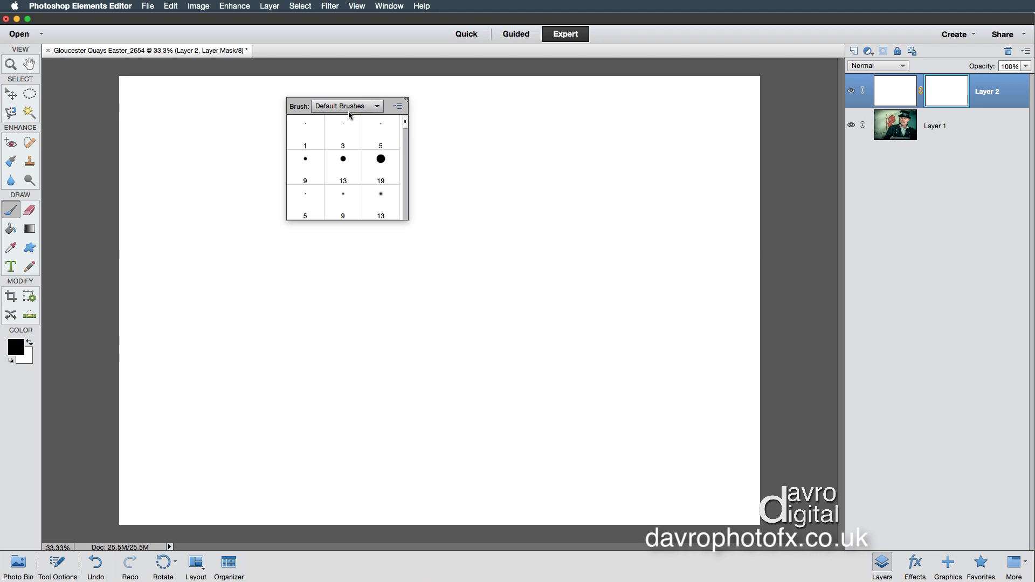
{"action": "left_click", "coordinate": [425, 161]}
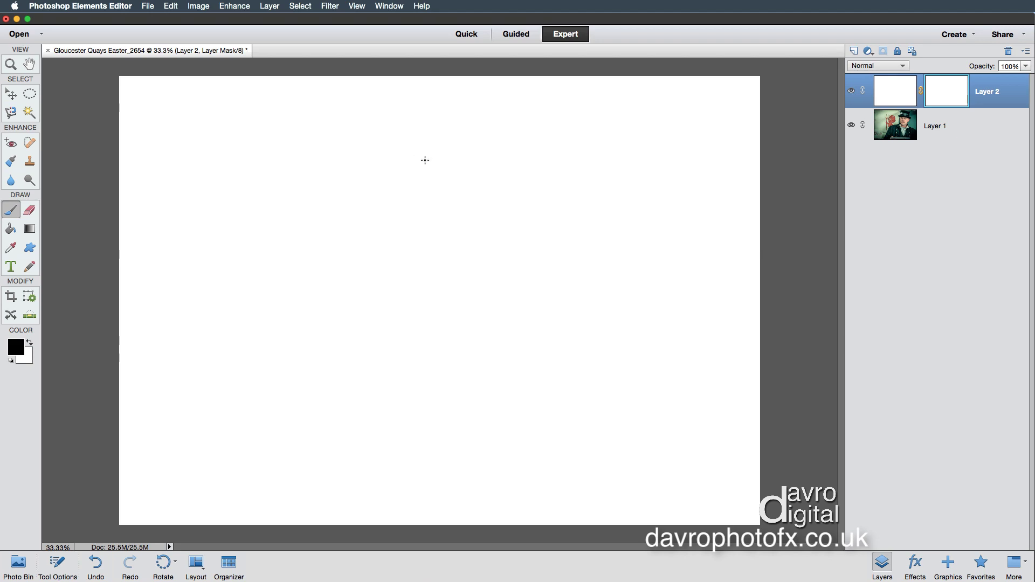
{"action": "left_click", "coordinate": [58, 563]}
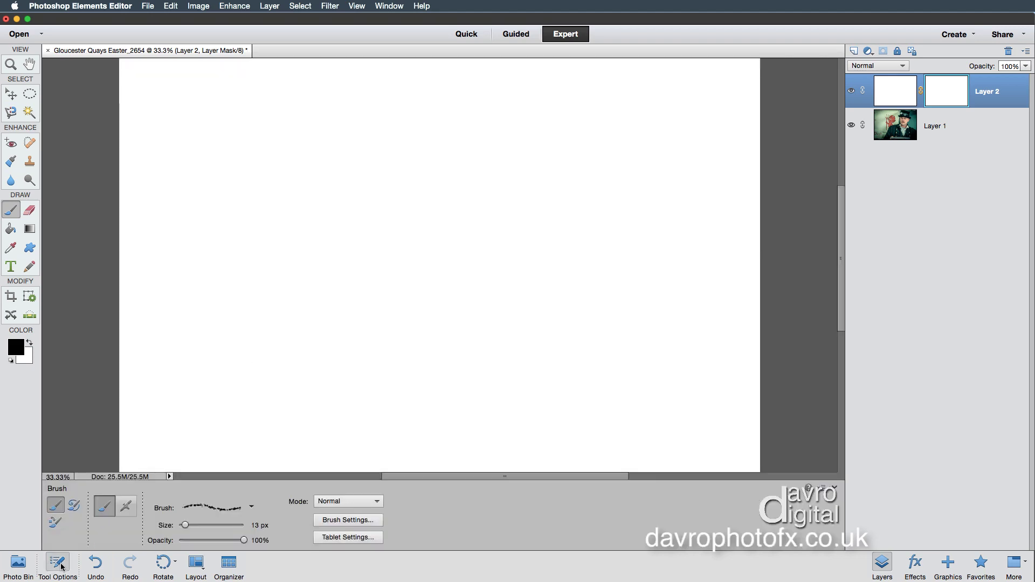
{"action": "left_click", "coordinate": [196, 507]}
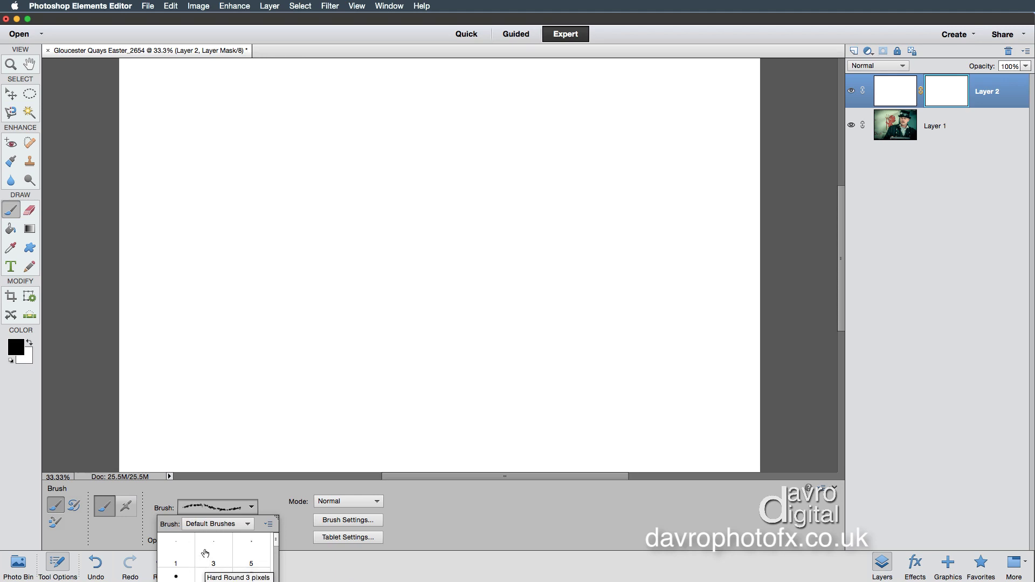
{"action": "left_click", "coordinate": [56, 564]}
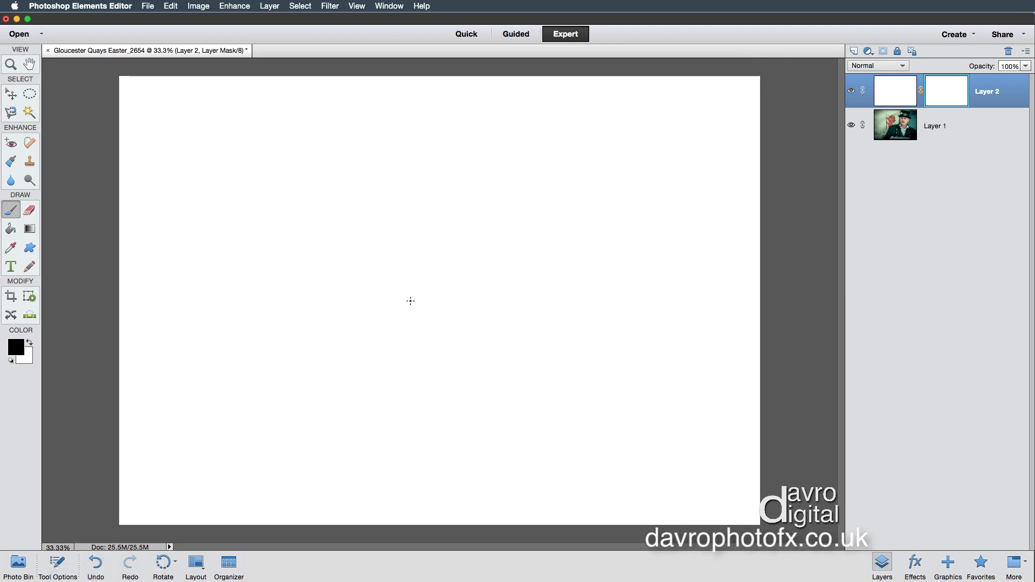
- Load the Wet Media Brushes library and pick Rough Dry Brush, size 19
{"action": "right_click", "coordinate": [420, 257]}
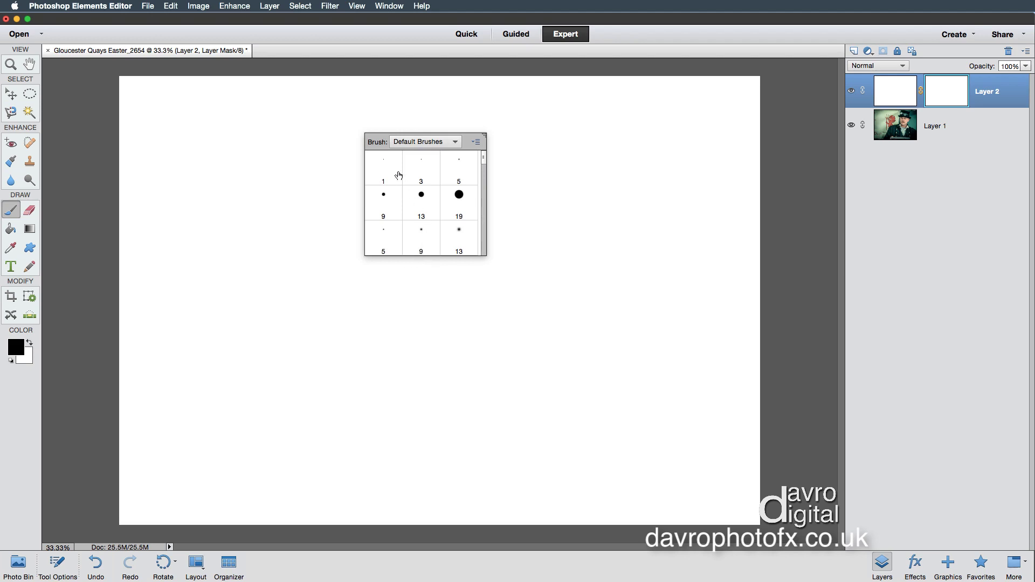
{"action": "left_click", "coordinate": [417, 143]}
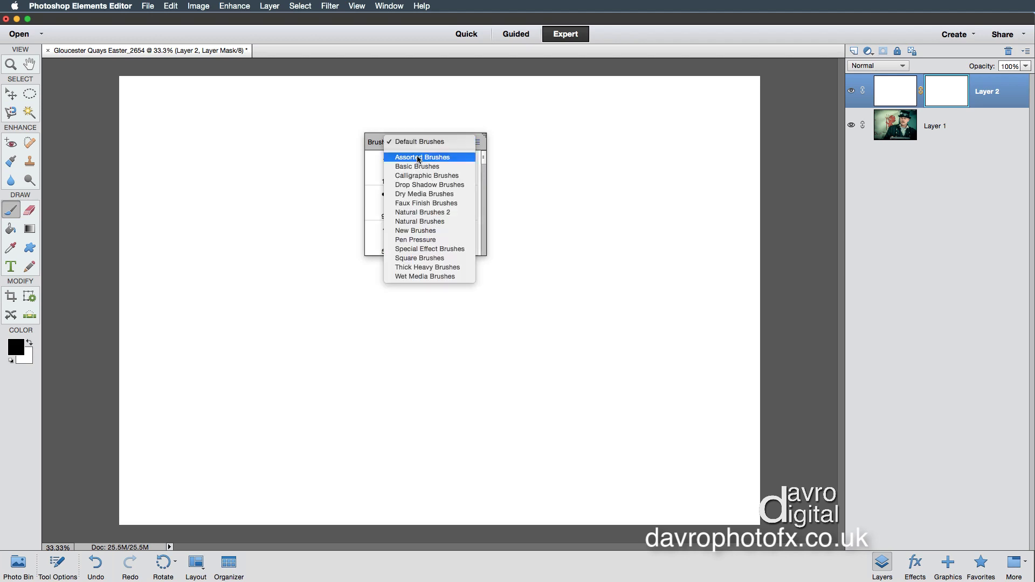
{"action": "left_click", "coordinate": [422, 276]}
{"action": "scroll", "coordinate": [431, 232], "scroll_direction": "down", "scroll_amount": 4}
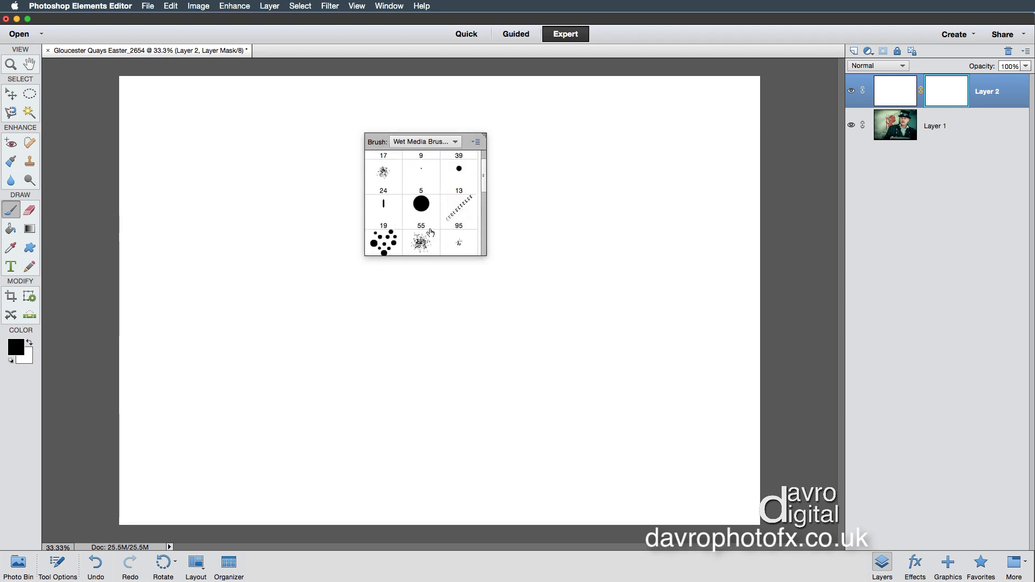
{"action": "left_click", "coordinate": [384, 225]}
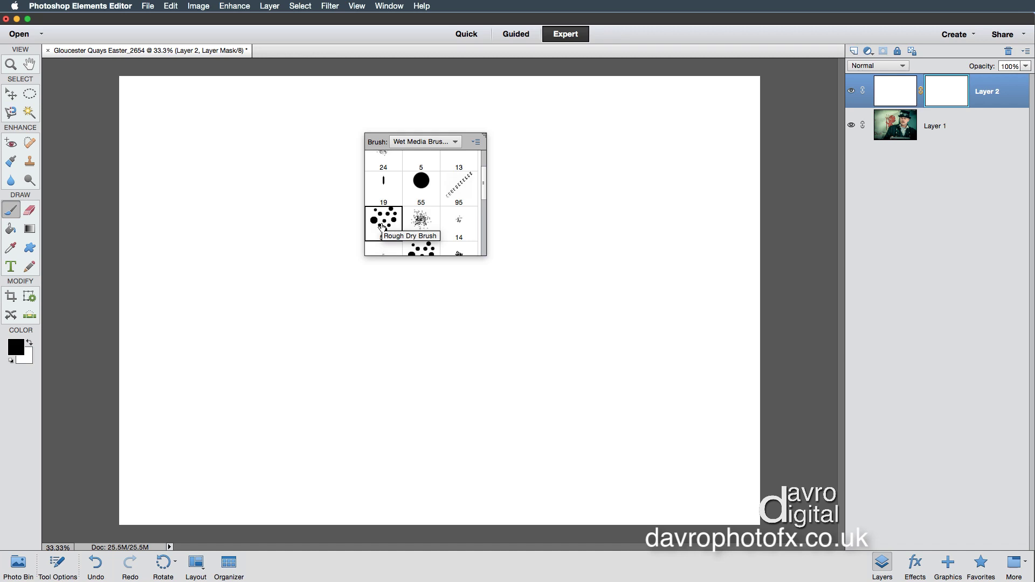
{"action": "left_click", "coordinate": [320, 222]}
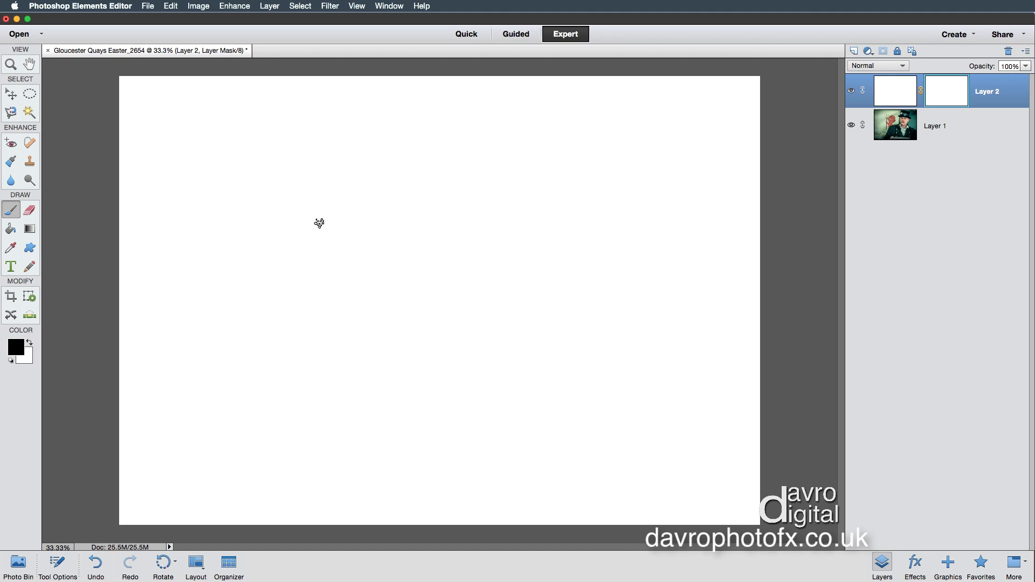
- Resize the brush, then paint diagonal dot runs and lower-left clusters into the mask
{"action": "key", "text": "bracketright"}
{"action": "key", "text": "bracketright"}
{"action": "key", "text": "bracketright"}
{"action": "key", "text": "bracketright"}
{"action": "key", "text": "bracketright"}
{"action": "key", "text": "bracketright"}
{"action": "key", "text": "bracketright"}
{"action": "key", "text": "bracketright"}
{"action": "key", "text": "bracketright"}
{"action": "key", "text": "bracketright"}
{"action": "key", "text": "bracketright"}
{"action": "key", "text": "bracketright"}
{"action": "key", "text": "bracketright"}
{"action": "key", "text": "bracketright"}
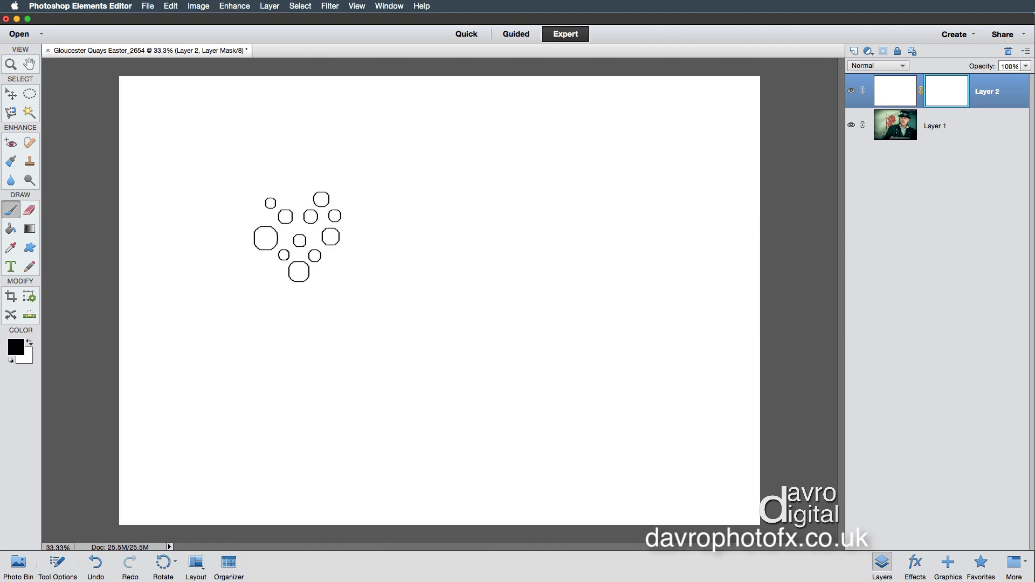
{"action": "key", "text": "bracketleft"}
{"action": "key", "text": "bracketleft"}
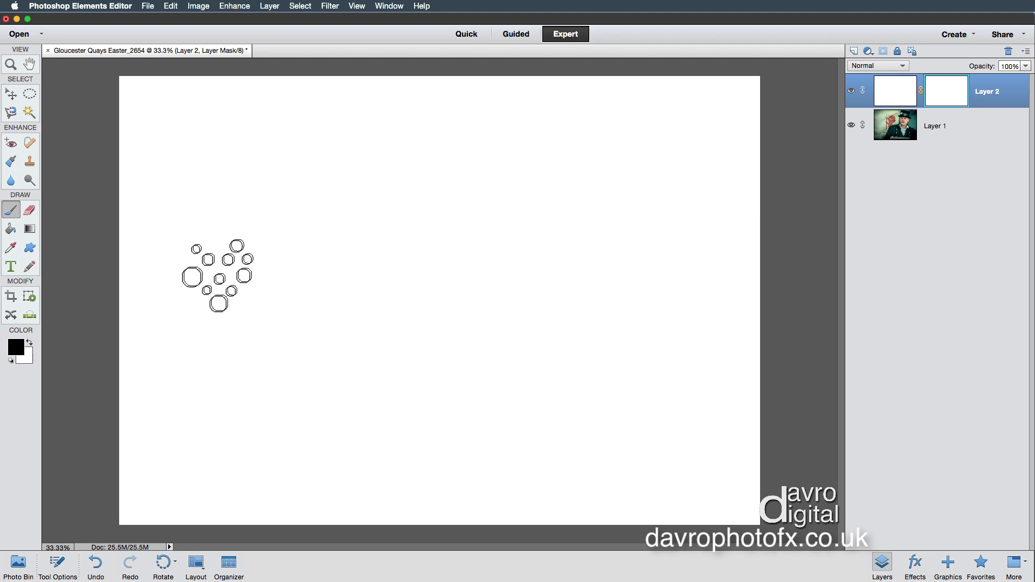
{"action": "mouse_move", "coordinate": [180, 298]}
{"action": "left_mouse_down"}
{"action": "mouse_move", "coordinate": [258, 261]}
{"action": "mouse_move", "coordinate": [305, 208]}
{"action": "mouse_move", "coordinate": [351, 190]}
{"action": "mouse_move", "coordinate": [372, 150]}
{"action": "mouse_move", "coordinate": [423, 161]}
{"action": "left_mouse_up"}
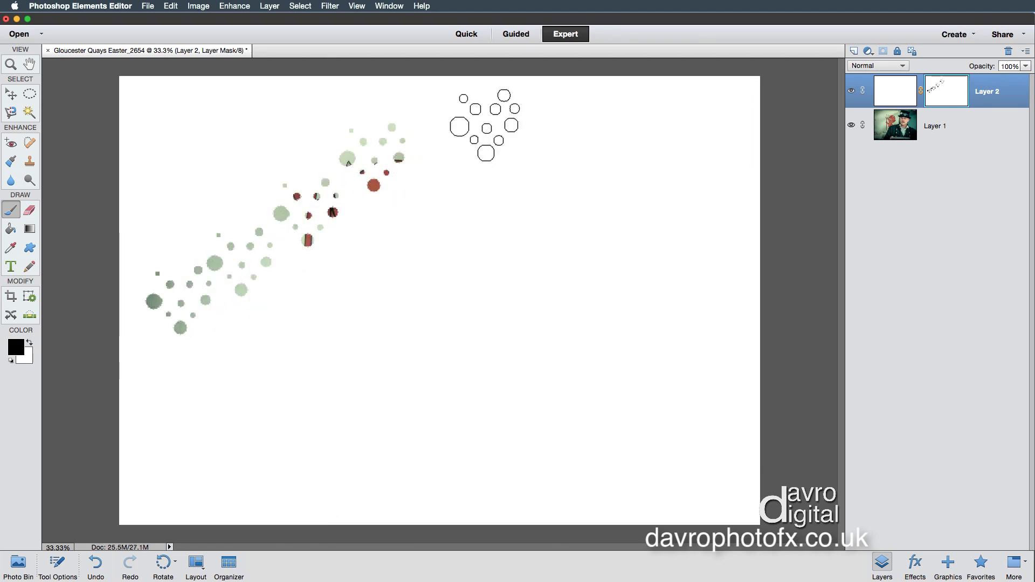
{"action": "left_click_drag", "start_coordinate": [511, 137], "coordinate": [461, 183]}
{"action": "mouse_move", "coordinate": [417, 236]}
{"action": "left_mouse_down"}
{"action": "mouse_move", "coordinate": [335, 300]}
{"action": "mouse_move", "coordinate": [283, 367]}
{"action": "left_mouse_up"}
{"action": "left_click", "coordinate": [200, 426]}
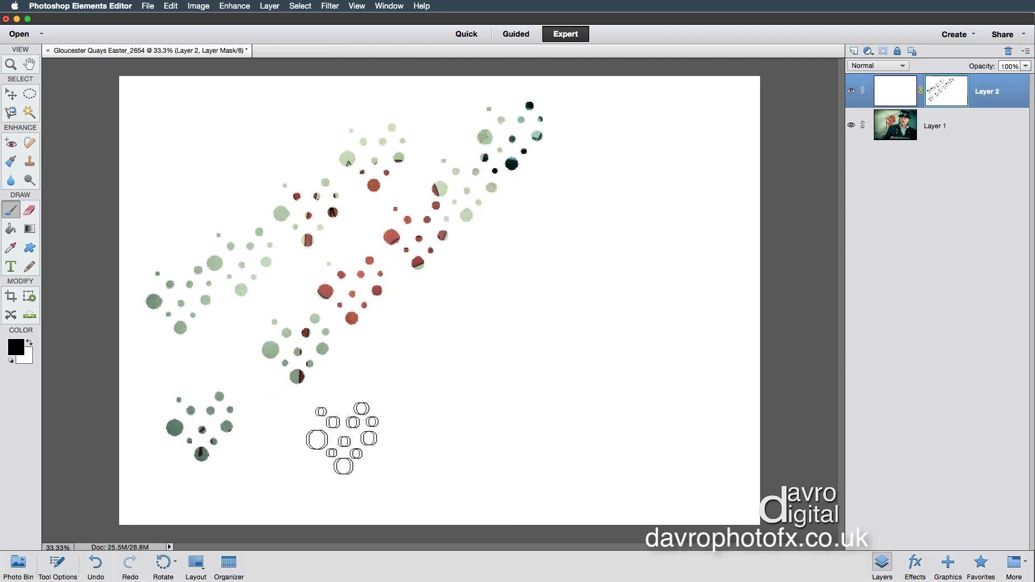
{"action": "left_click", "coordinate": [345, 437]}
- Paint more dot runs and stamp clusters across the right and lower-right mask
{"action": "mouse_move", "coordinate": [410, 392]}
{"action": "left_mouse_down"}
{"action": "mouse_move", "coordinate": [462, 330]}
{"action": "mouse_move", "coordinate": [490, 316]}
{"action": "mouse_move", "coordinate": [571, 203]}
{"action": "mouse_move", "coordinate": [654, 134]}
{"action": "mouse_move", "coordinate": [654, 143]}
{"action": "left_mouse_up"}
{"action": "left_click", "coordinate": [689, 221]}
{"action": "left_click", "coordinate": [629, 284]}
{"action": "left_click_drag", "start_coordinate": [630, 285], "coordinate": [478, 440]}
{"action": "left_click", "coordinate": [441, 460]}
{"action": "left_click", "coordinate": [674, 368]}
{"action": "left_click", "coordinate": [612, 421]}
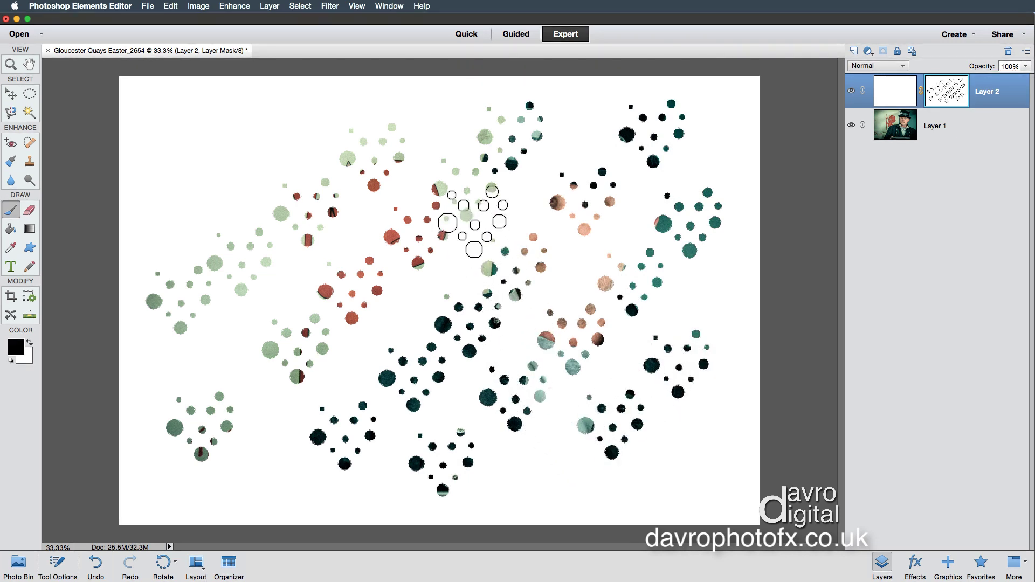
- Load the Pen Pressure brush library and choose brush 91
{"action": "right_click", "coordinate": [475, 221]}
{"action": "left_click", "coordinate": [478, 107]}
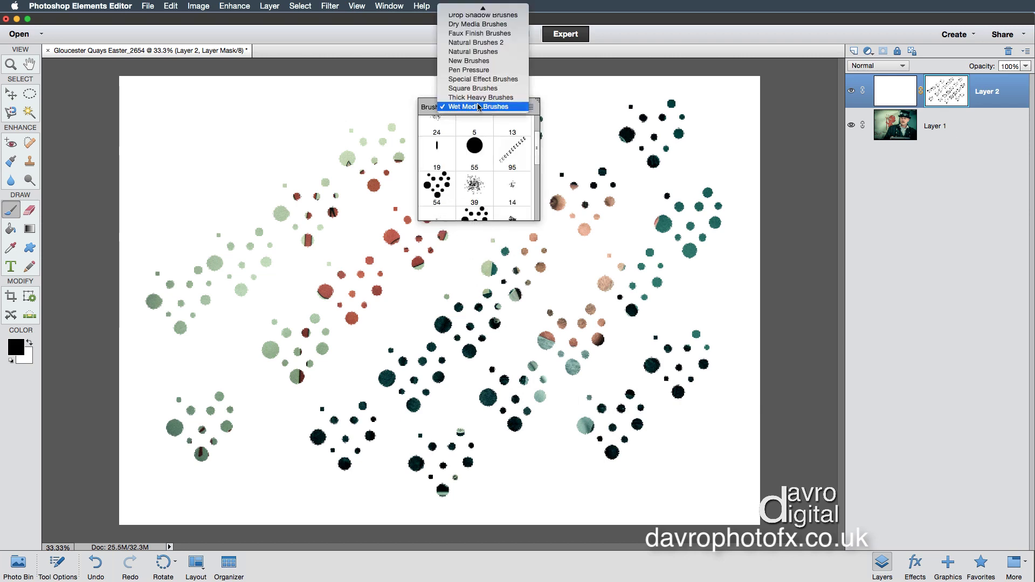
{"action": "left_click", "coordinate": [474, 70]}
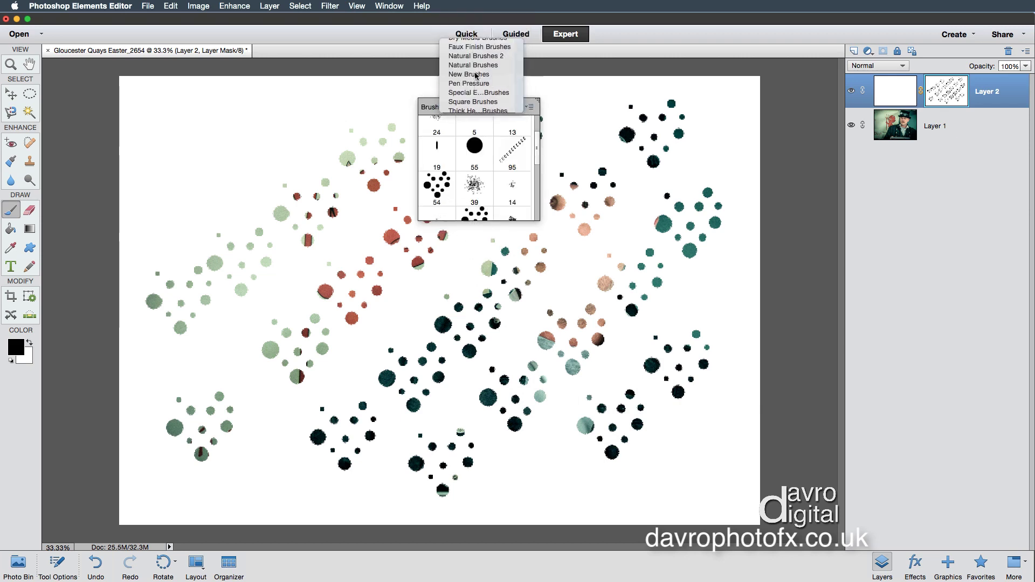
{"action": "scroll", "coordinate": [496, 173], "scroll_direction": "down", "scroll_amount": 2}
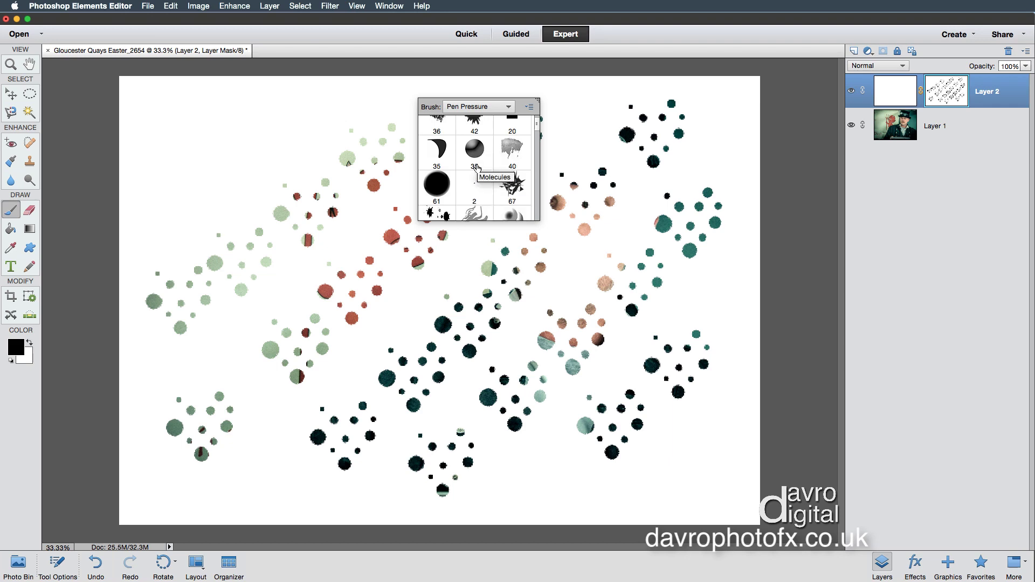
{"action": "scroll", "coordinate": [477, 169], "scroll_direction": "down", "scroll_amount": 1}
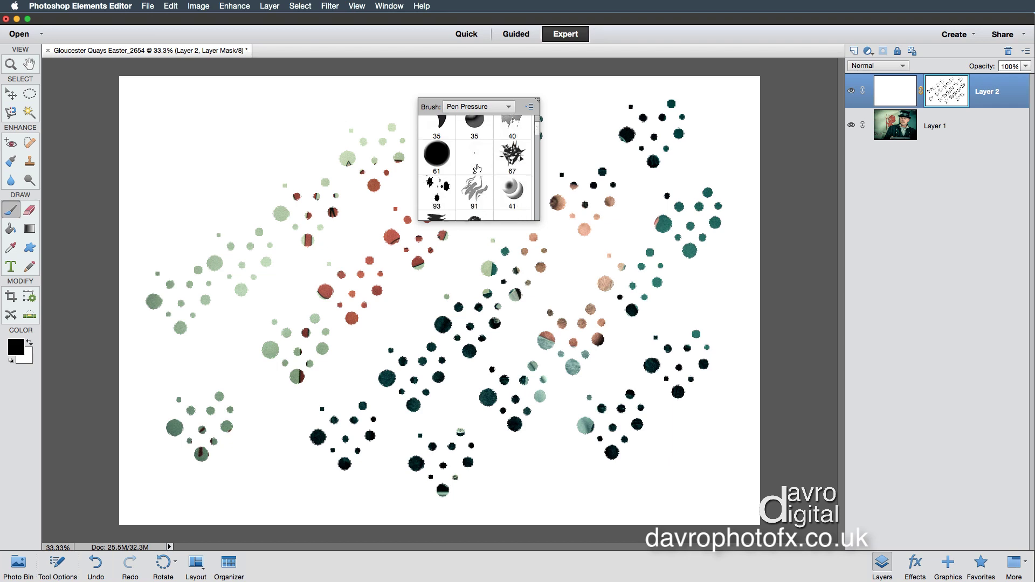
{"action": "left_click", "coordinate": [478, 192]}
{"action": "key", "text": "Escape"}
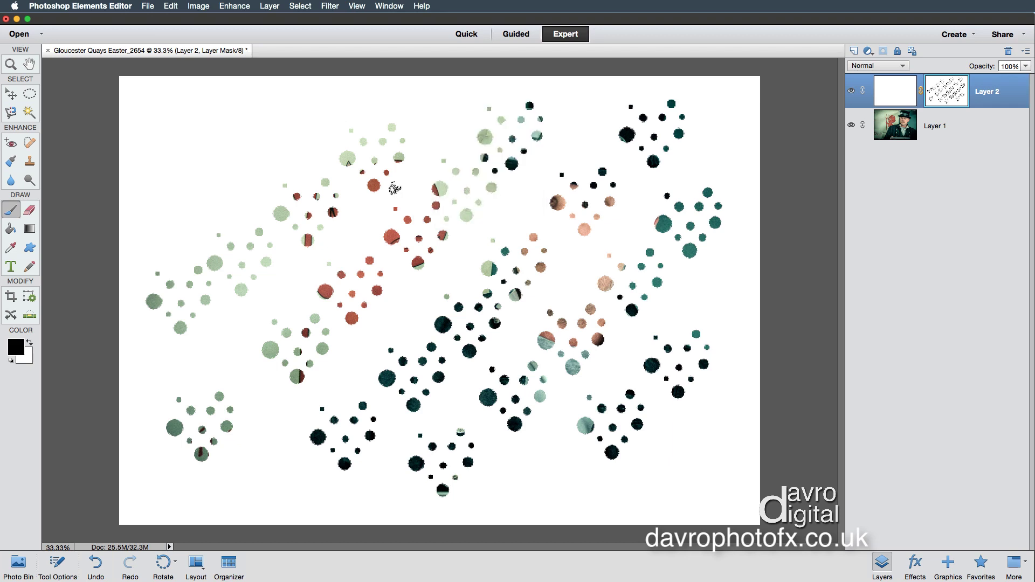
- Enlarge the brush and paint the mask to reveal the devil figure
{"action": "key", "text": "bracketright"}
{"action": "key", "text": "bracketright"}
{"action": "key", "text": "bracketright"}
{"action": "key", "text": "bracketright"}
{"action": "key", "text": "bracketright"}
{"action": "key", "text": "bracketright"}
{"action": "key", "text": "bracketright"}
{"action": "key", "text": "bracketright"}
{"action": "key", "text": "bracketright"}
{"action": "key", "text": "bracketright"}
{"action": "key", "text": "bracketright"}
{"action": "key", "text": "bracketright"}
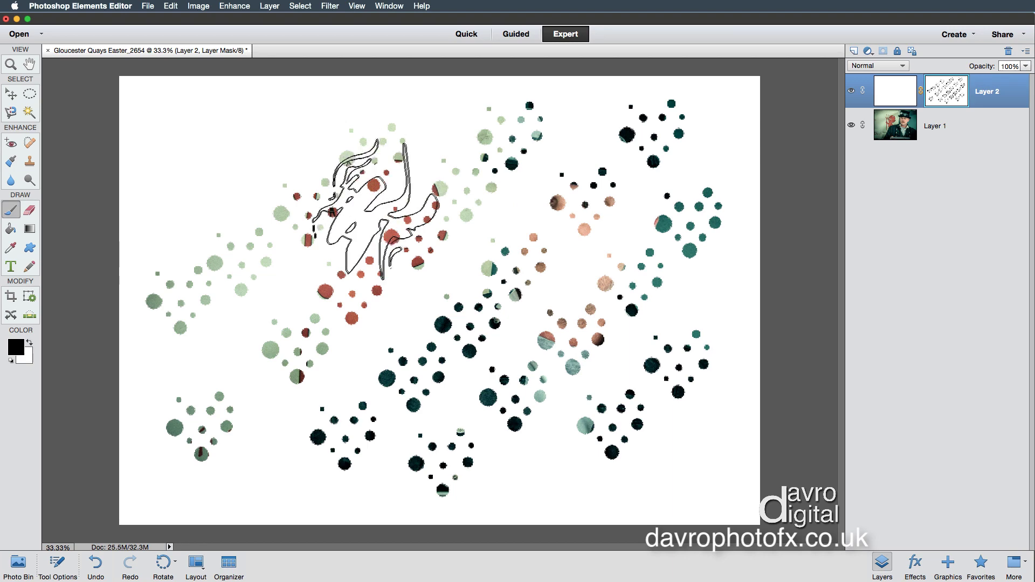
{"action": "mouse_move", "coordinate": [304, 191]}
{"action": "left_mouse_down"}
{"action": "mouse_move", "coordinate": [330, 202]}
{"action": "mouse_move", "coordinate": [305, 194]}
{"action": "mouse_move", "coordinate": [415, 162]}
{"action": "mouse_move", "coordinate": [635, 166]}
{"action": "mouse_move", "coordinate": [650, 180]}
{"action": "mouse_move", "coordinate": [642, 266]}
{"action": "mouse_move", "coordinate": [618, 266]}
{"action": "mouse_move", "coordinate": [557, 212]}
{"action": "mouse_move", "coordinate": [513, 191]}
{"action": "mouse_move", "coordinate": [490, 224]}
{"action": "mouse_move", "coordinate": [587, 312]}
{"action": "mouse_move", "coordinate": [591, 338]}
{"action": "mouse_move", "coordinate": [548, 353]}
{"action": "mouse_move", "coordinate": [459, 327]}
{"action": "mouse_move", "coordinate": [447, 348]}
{"action": "mouse_move", "coordinate": [580, 418]}
{"action": "mouse_move", "coordinate": [628, 401]}
{"action": "mouse_move", "coordinate": [663, 349]}
{"action": "mouse_move", "coordinate": [665, 302]}
{"action": "mouse_move", "coordinate": [635, 333]}
{"action": "mouse_move", "coordinate": [627, 373]}
{"action": "mouse_move", "coordinate": [593, 386]}
{"action": "mouse_move", "coordinate": [444, 372]}
{"action": "mouse_move", "coordinate": [360, 378]}
{"action": "mouse_move", "coordinate": [298, 403]}
{"action": "mouse_move", "coordinate": [276, 365]}
{"action": "mouse_move", "coordinate": [208, 335]}
{"action": "mouse_move", "coordinate": [319, 385]}
{"action": "mouse_move", "coordinate": [459, 279]}
{"action": "mouse_move", "coordinate": [423, 250]}
{"action": "mouse_move", "coordinate": [379, 242]}
{"action": "mouse_move", "coordinate": [314, 264]}
{"action": "left_mouse_up"}
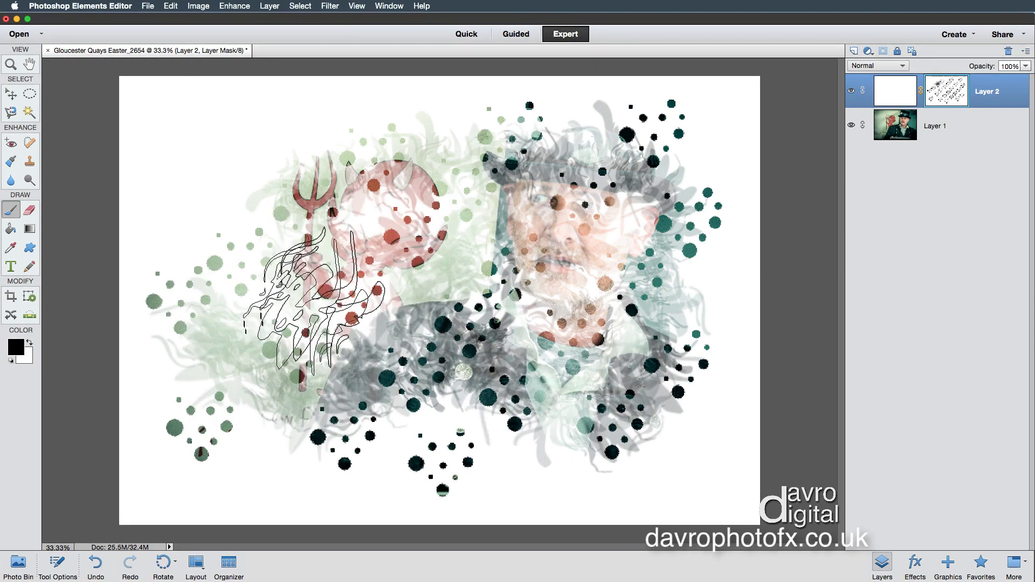
{"action": "mouse_move", "coordinate": [327, 294]}
{"action": "left_mouse_down"}
{"action": "mouse_move", "coordinate": [342, 224]}
{"action": "mouse_move", "coordinate": [375, 213]}
{"action": "mouse_move", "coordinate": [333, 392]}
{"action": "mouse_move", "coordinate": [271, 432]}
{"action": "mouse_move", "coordinate": [355, 441]}
{"action": "mouse_move", "coordinate": [425, 425]}
{"action": "mouse_move", "coordinate": [599, 439]}
{"action": "mouse_move", "coordinate": [641, 425]}
{"action": "mouse_move", "coordinate": [644, 438]}
{"action": "mouse_move", "coordinate": [669, 410]}
{"action": "mouse_move", "coordinate": [672, 189]}
{"action": "mouse_move", "coordinate": [665, 154]}
{"action": "mouse_move", "coordinate": [641, 141]}
{"action": "mouse_move", "coordinate": [386, 125]}
{"action": "mouse_move", "coordinate": [278, 148]}
{"action": "mouse_move", "coordinate": [252, 165]}
{"action": "mouse_move", "coordinate": [220, 216]}
{"action": "mouse_move", "coordinate": [219, 339]}
{"action": "mouse_move", "coordinate": [433, 261]}
{"action": "left_mouse_up"}
- Switch to the Ink Blot brush (93) and make it much larger
{"action": "right_click", "coordinate": [433, 260]}
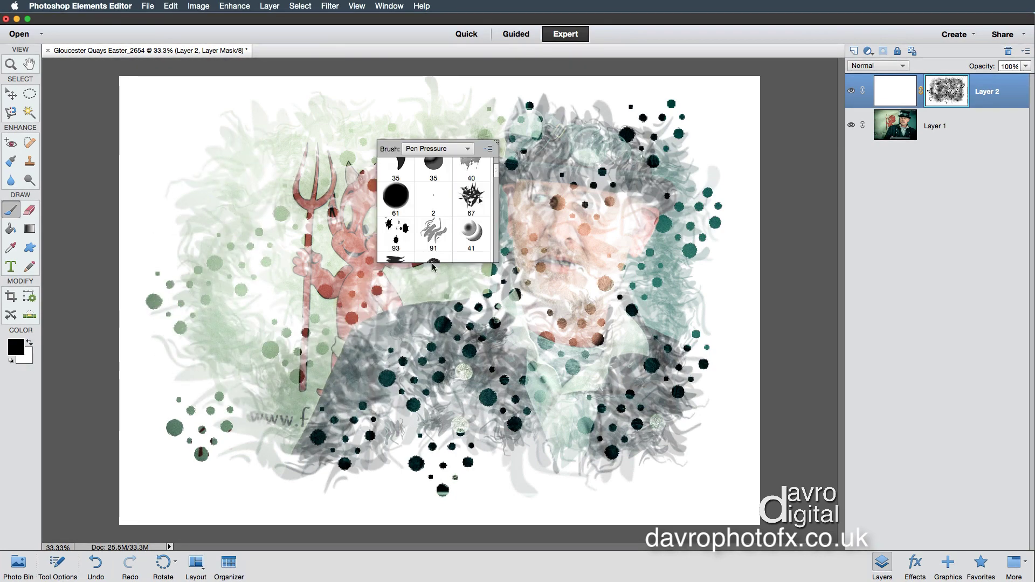
{"action": "left_click", "coordinate": [395, 233]}
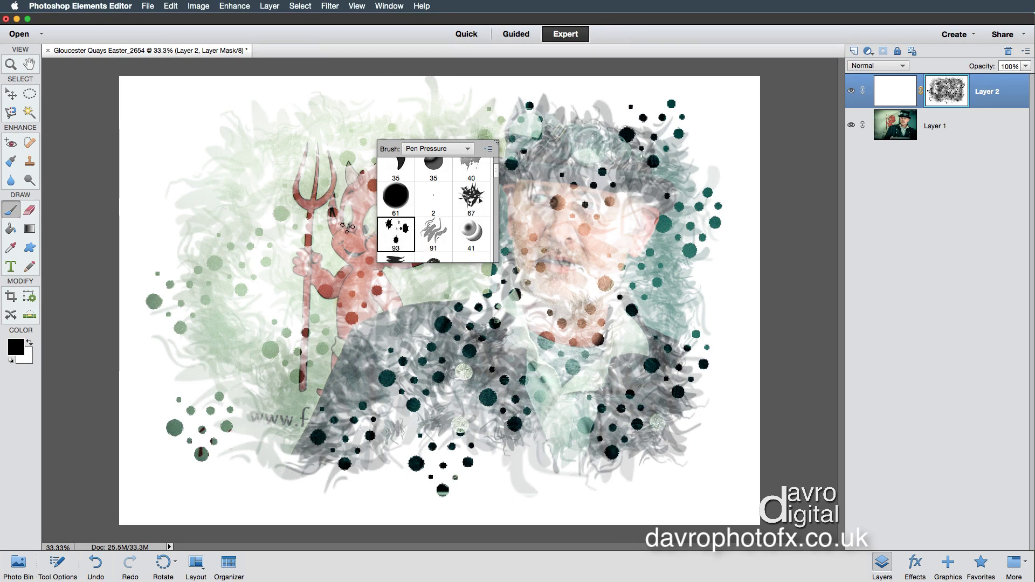
{"action": "key", "text": "Return"}
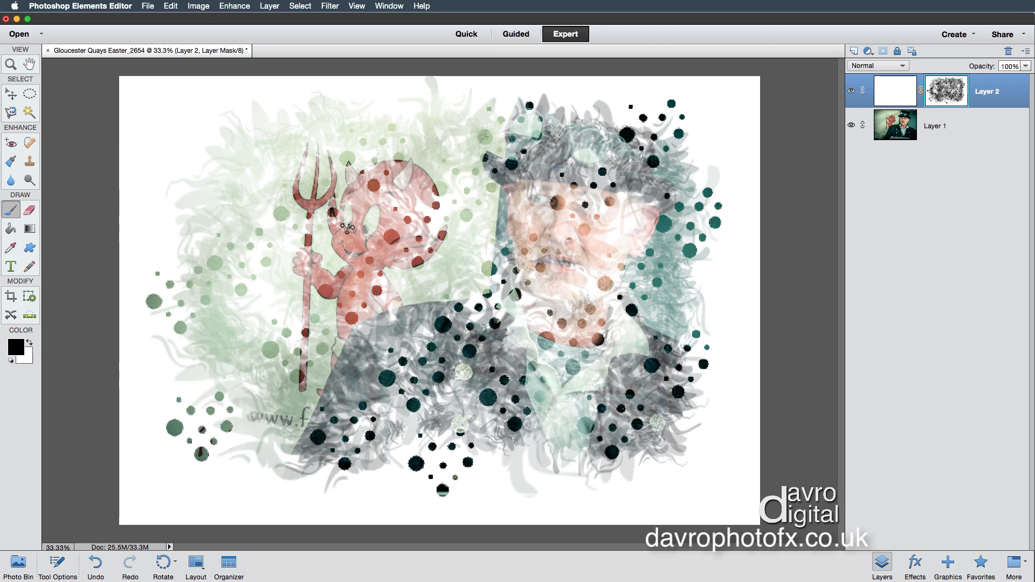
{"action": "key", "text": "bracketright"}
{"action": "key", "text": "bracketright"}
{"action": "key", "text": "bracketright"}
{"action": "key", "text": "bracketright"}
{"action": "key", "text": "bracketright"}
{"action": "key", "text": "bracketright"}
{"action": "key", "text": "bracketright"}
{"action": "key", "text": "bracketright"}
{"action": "key", "text": "bracketright"}
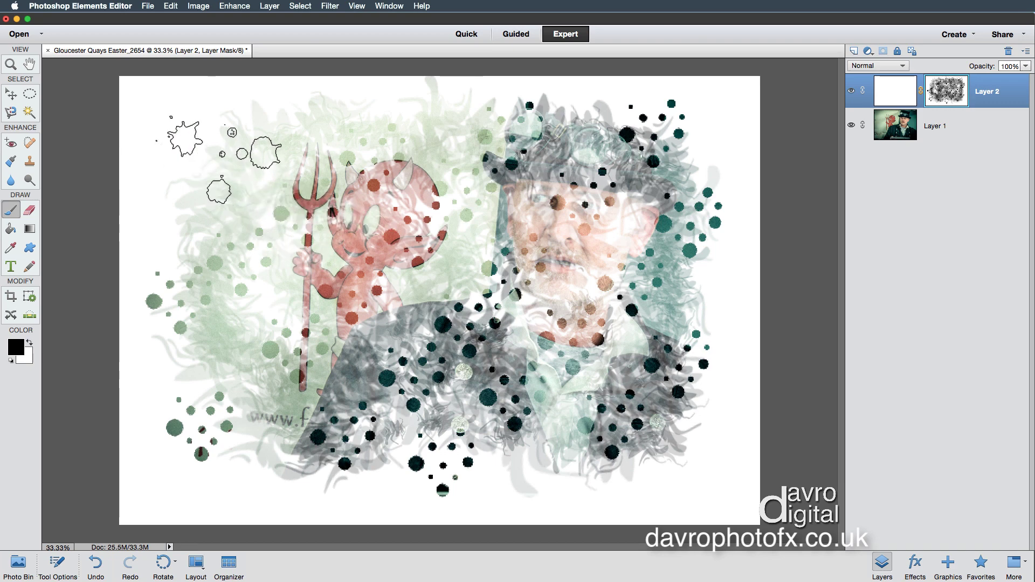
- Stamp ink-blot splatters in the corners, revealing the hat and goggles
{"action": "left_click", "coordinate": [224, 157]}
{"action": "left_click", "coordinate": [670, 428]}
{"action": "left_click", "coordinate": [658, 431]}
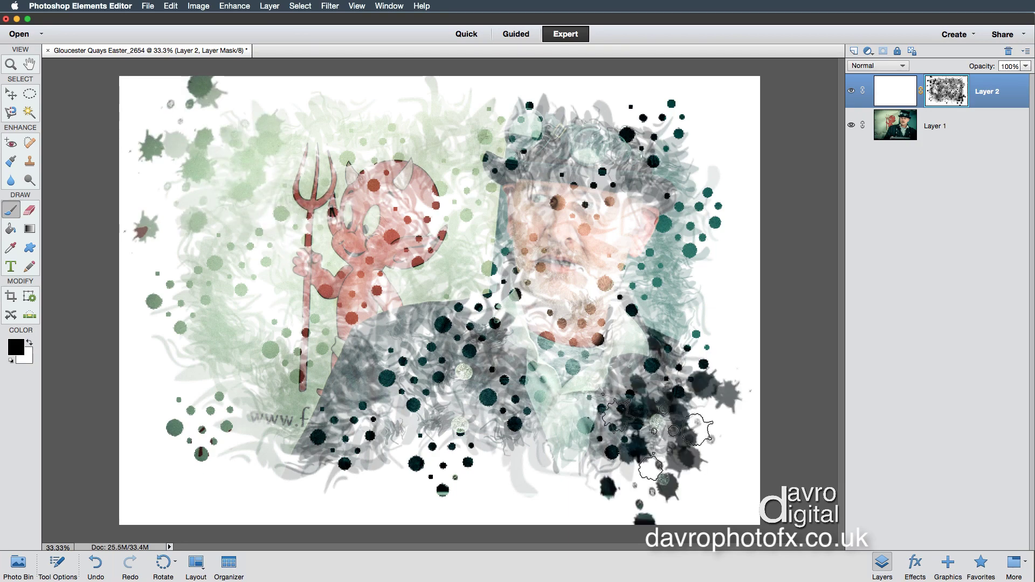
{"action": "left_click", "coordinate": [695, 146]}
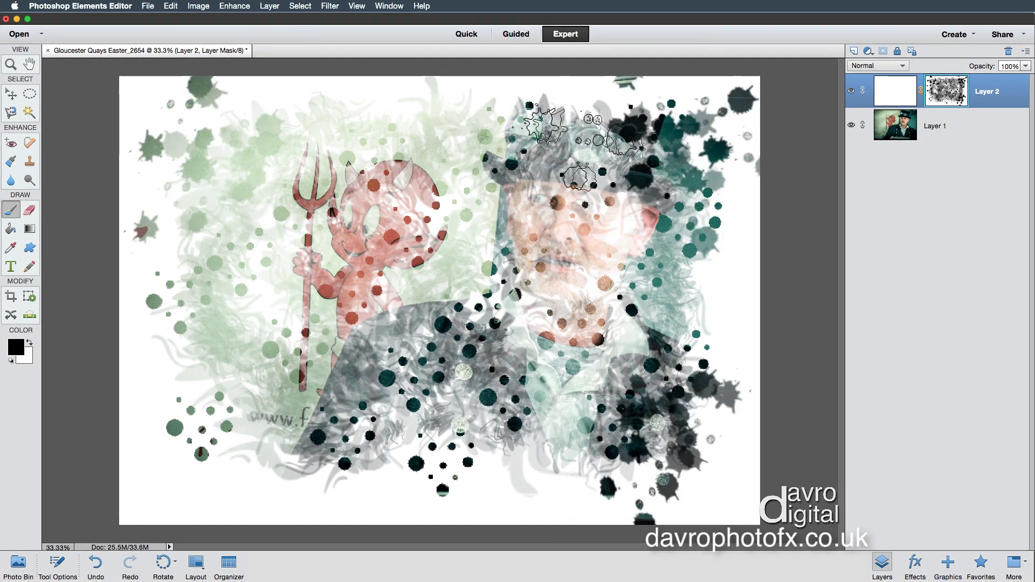
{"action": "left_click", "coordinate": [573, 143]}
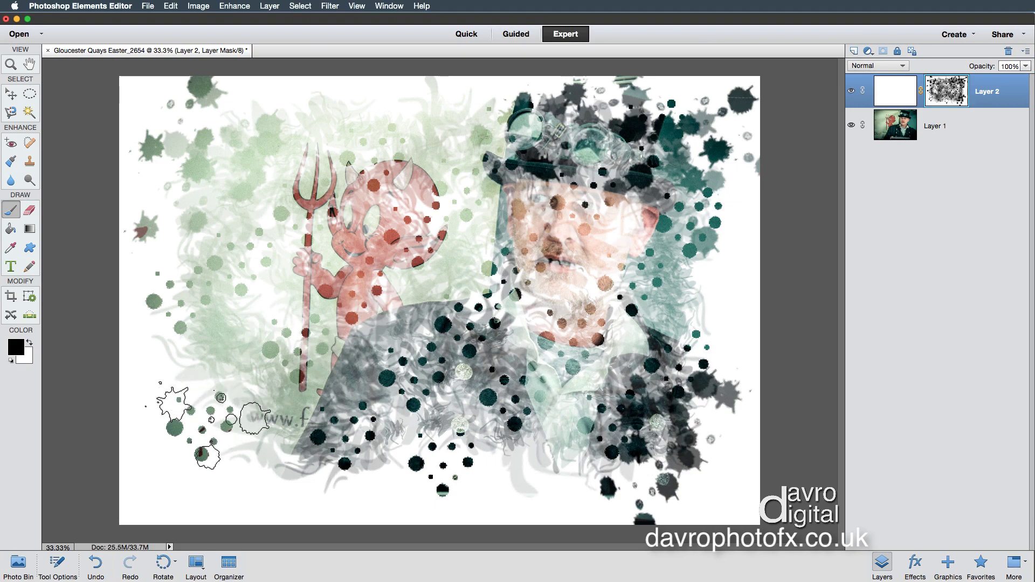
{"action": "left_click", "coordinate": [207, 425]}
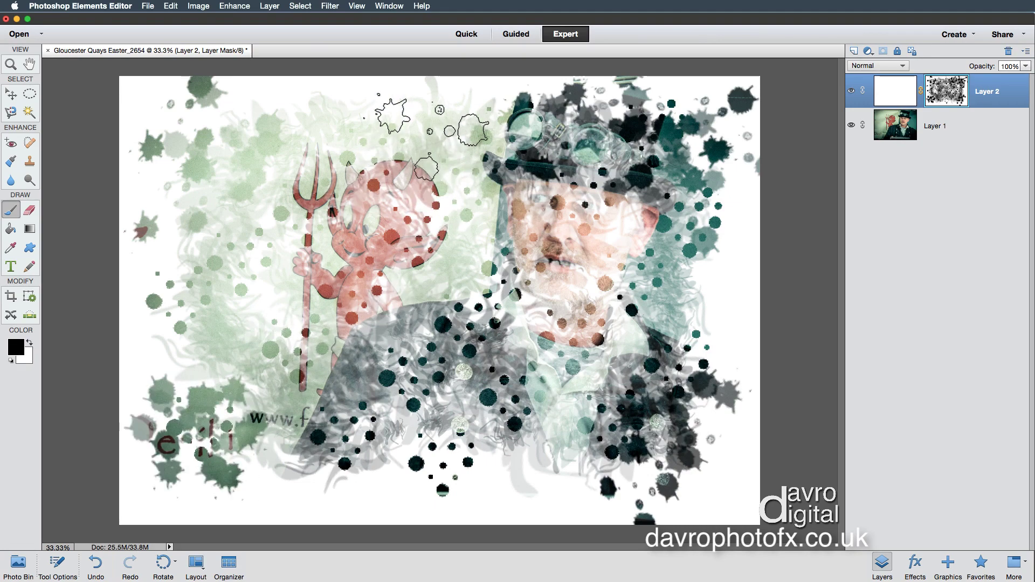
- With a smaller blot, firm up the devil, the red Devil text and the man's face
{"action": "key", "text": "bracketleft"}
{"action": "key", "text": "bracketleft"}
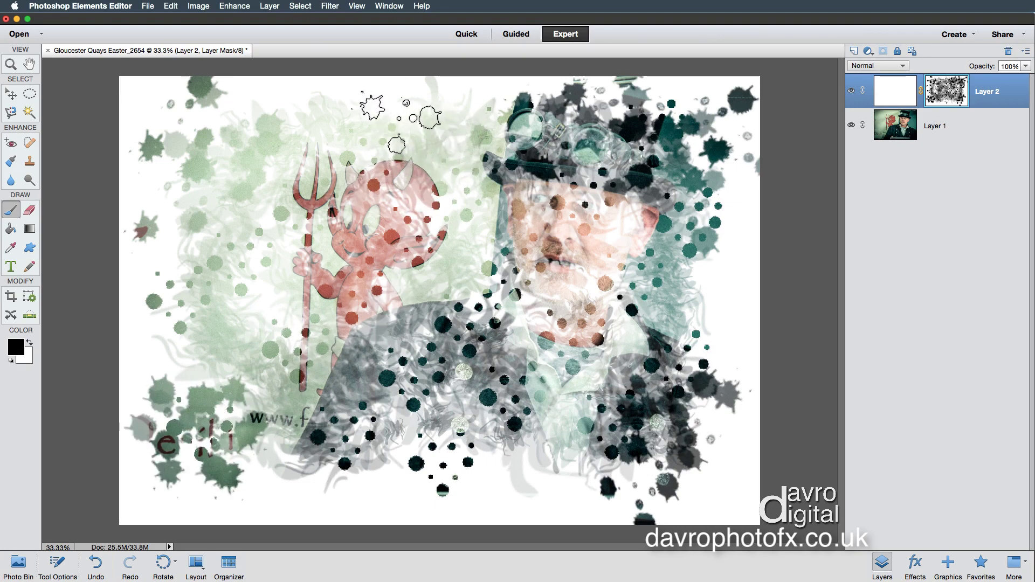
{"action": "left_click", "coordinate": [393, 216]}
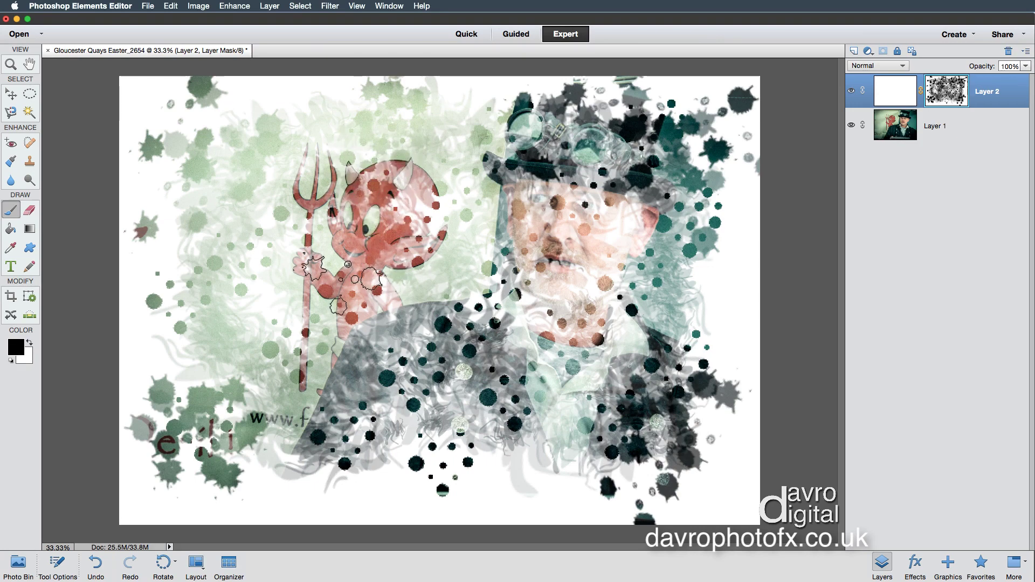
{"action": "left_click", "coordinate": [355, 279]}
{"action": "left_click", "coordinate": [259, 423]}
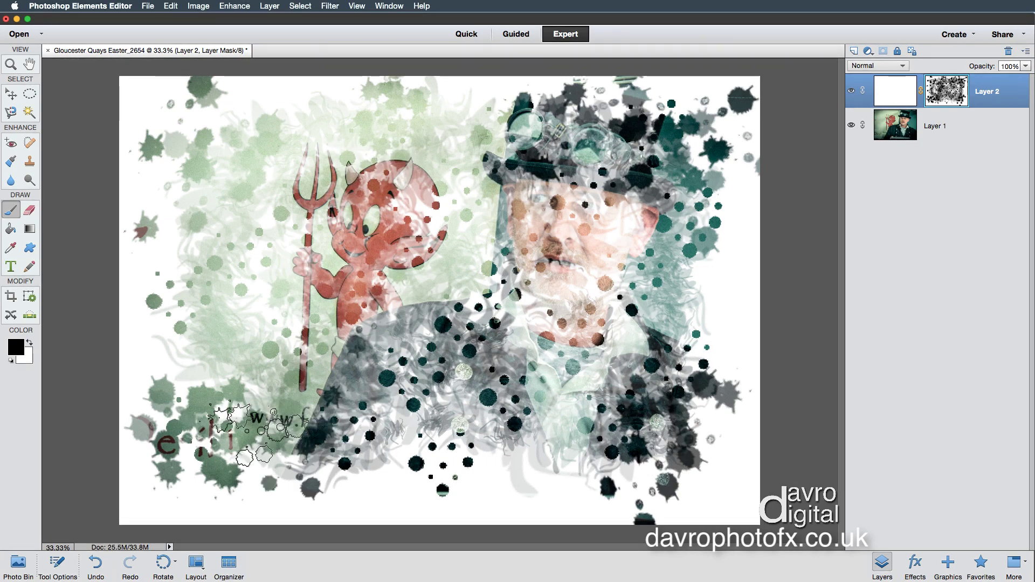
{"action": "left_click", "coordinate": [173, 443]}
{"action": "left_click", "coordinate": [576, 216]}
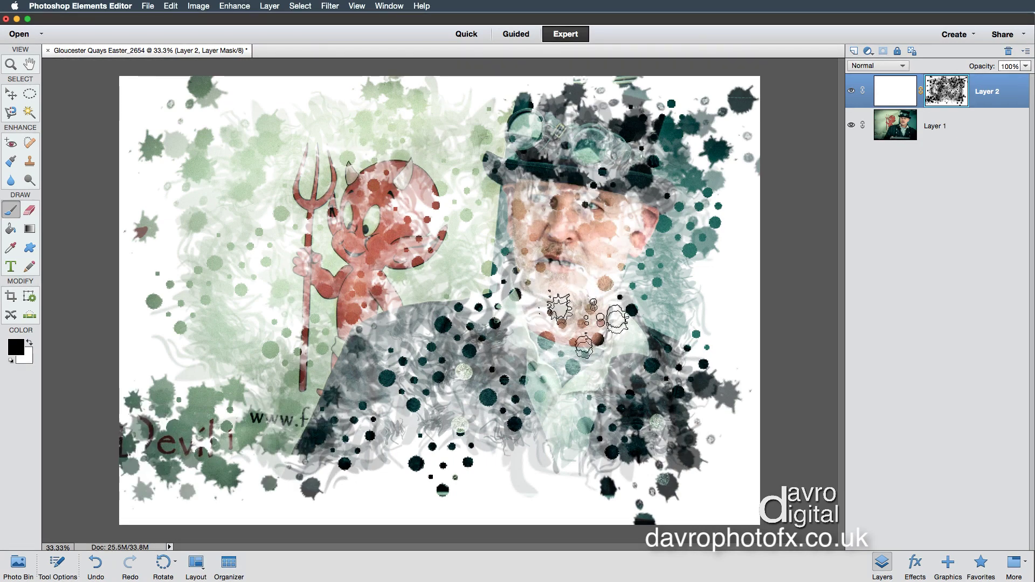
{"action": "left_click", "coordinate": [587, 310]}
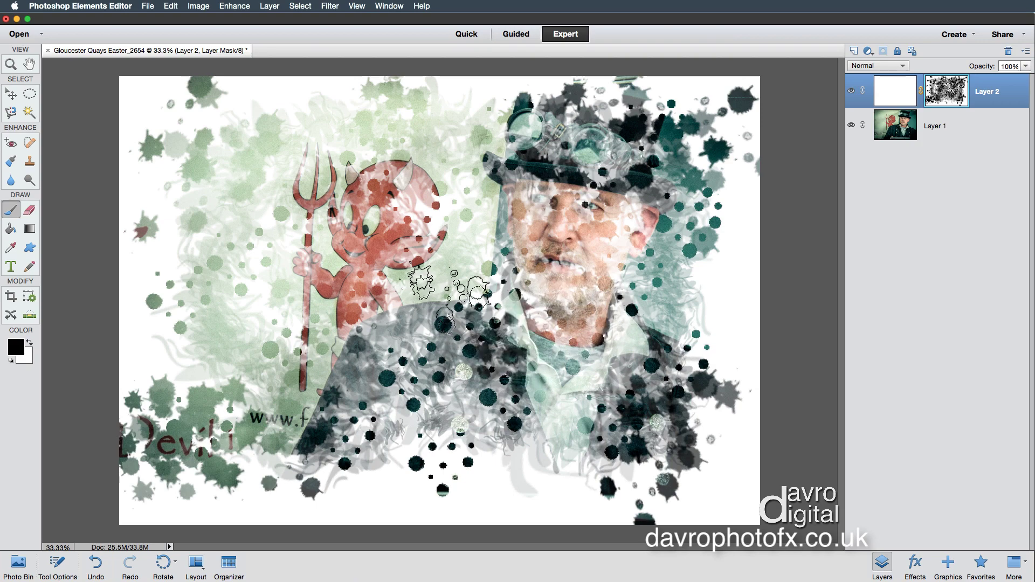
- Choose the soft sphere brush (41) and enlarge it
{"action": "right_click", "coordinate": [442, 278]}
{"action": "scroll", "coordinate": [448, 253], "scroll_direction": "down", "scroll_amount": 2}
{"action": "left_click", "coordinate": [481, 234]}
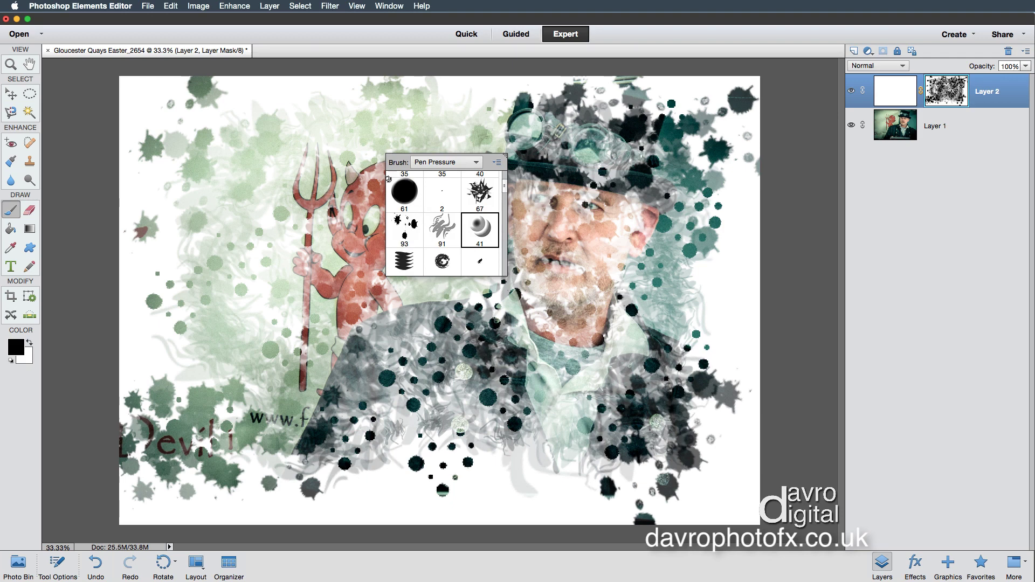
{"action": "left_click", "coordinate": [282, 261]}
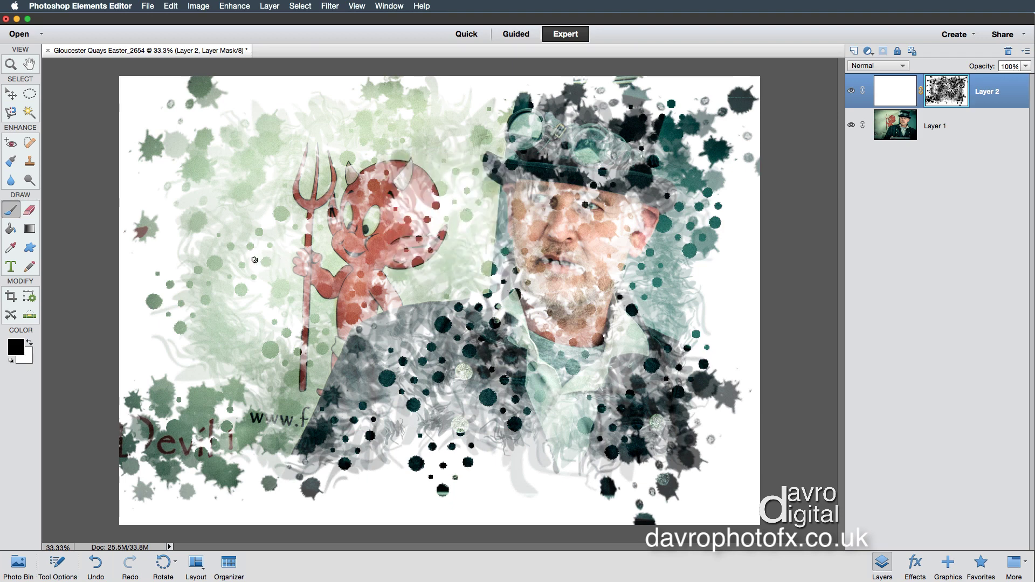
{"action": "key", "text": "bracketright"}
{"action": "key", "text": "bracketright"}
{"action": "key", "text": "bracketright"}
{"action": "key", "text": "bracketright"}
{"action": "key", "text": "bracketright"}
{"action": "key", "text": "bracketright"}
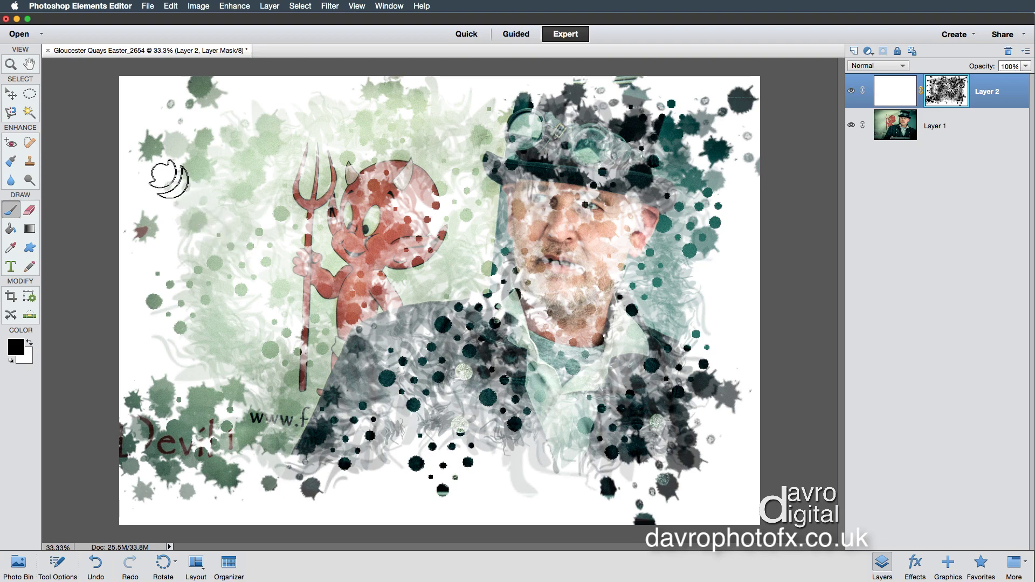
- Stamp black and white spheres and crescents around the coat edges and hat
{"action": "left_click", "coordinate": [168, 179]}
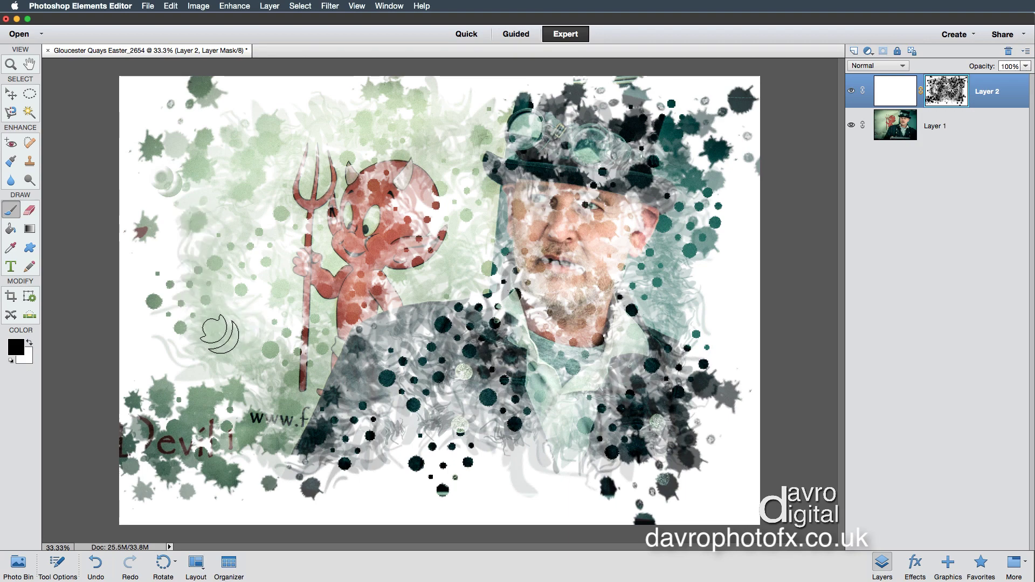
{"action": "key", "text": "x"}
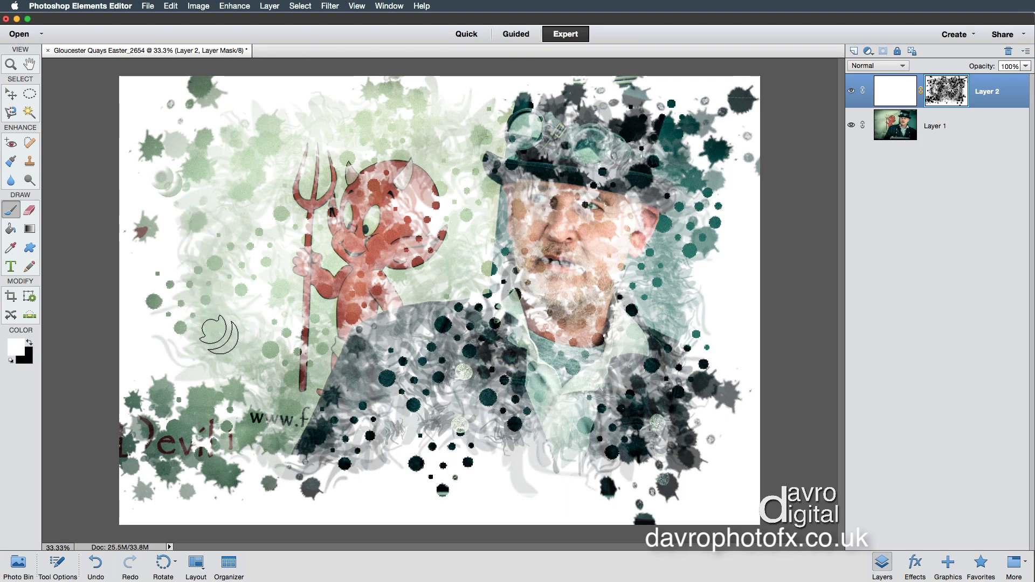
{"action": "left_click", "coordinate": [218, 334]}
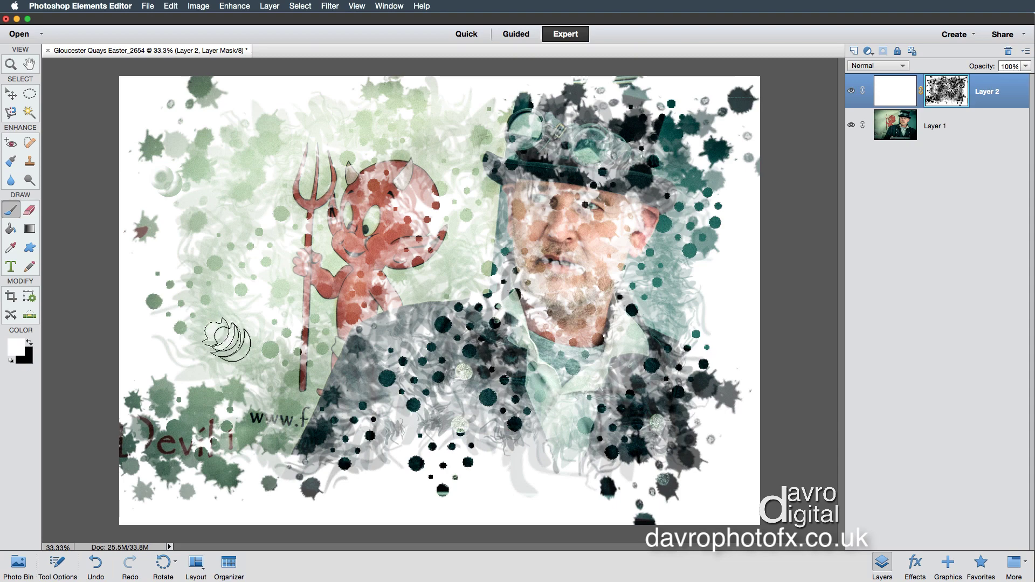
{"action": "left_click", "coordinate": [305, 450]}
{"action": "key", "text": "x"}
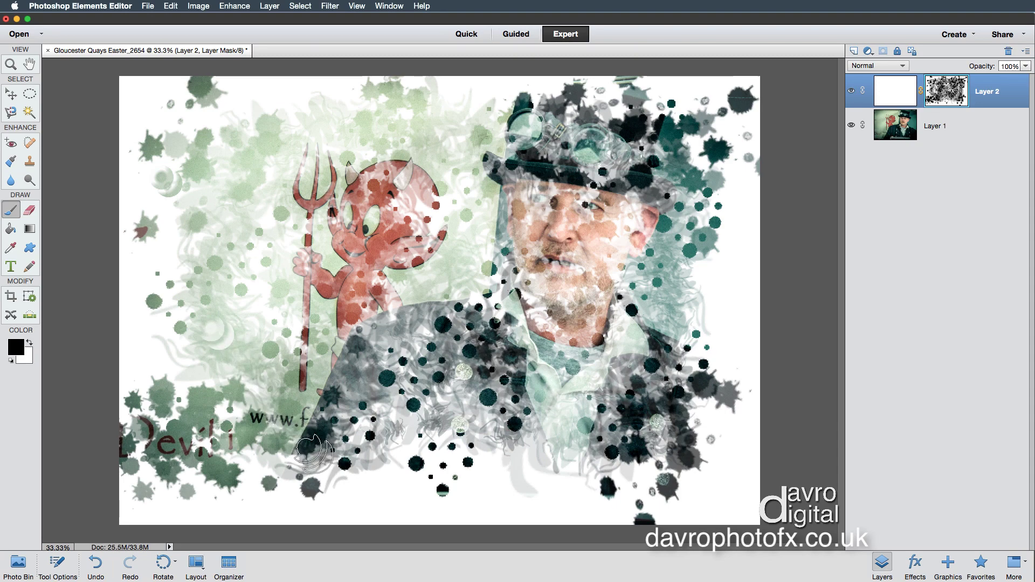
{"action": "left_click", "coordinate": [310, 456]}
{"action": "left_click", "coordinate": [364, 483]}
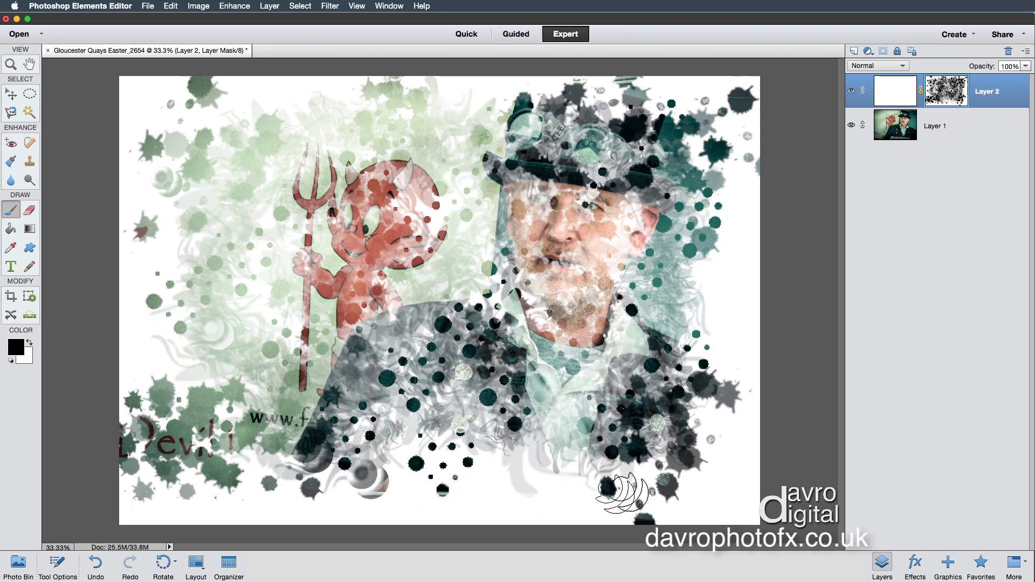
{"action": "left_click", "coordinate": [703, 319]}
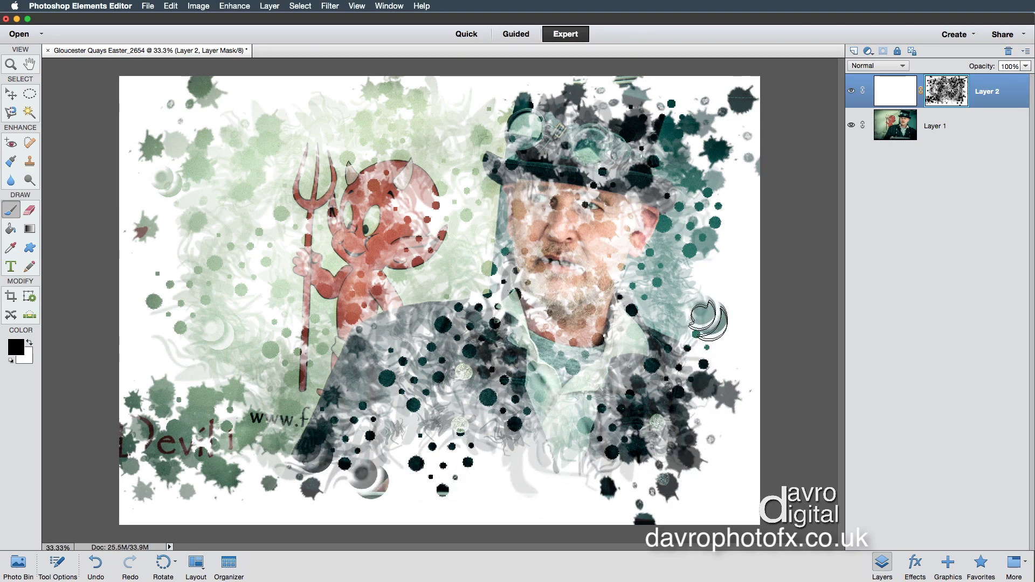
{"action": "key", "text": "x"}
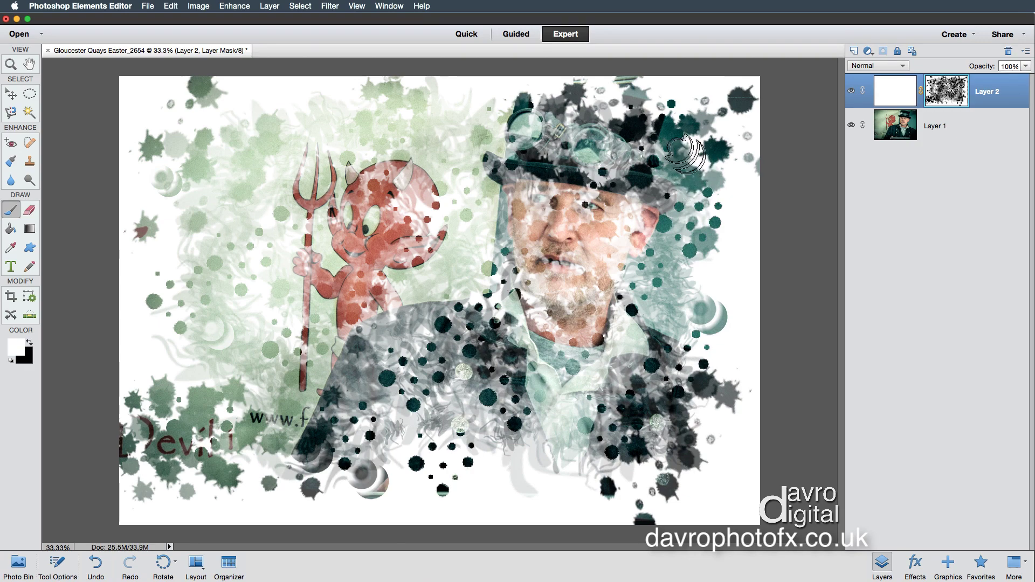
{"action": "left_click", "coordinate": [683, 152]}
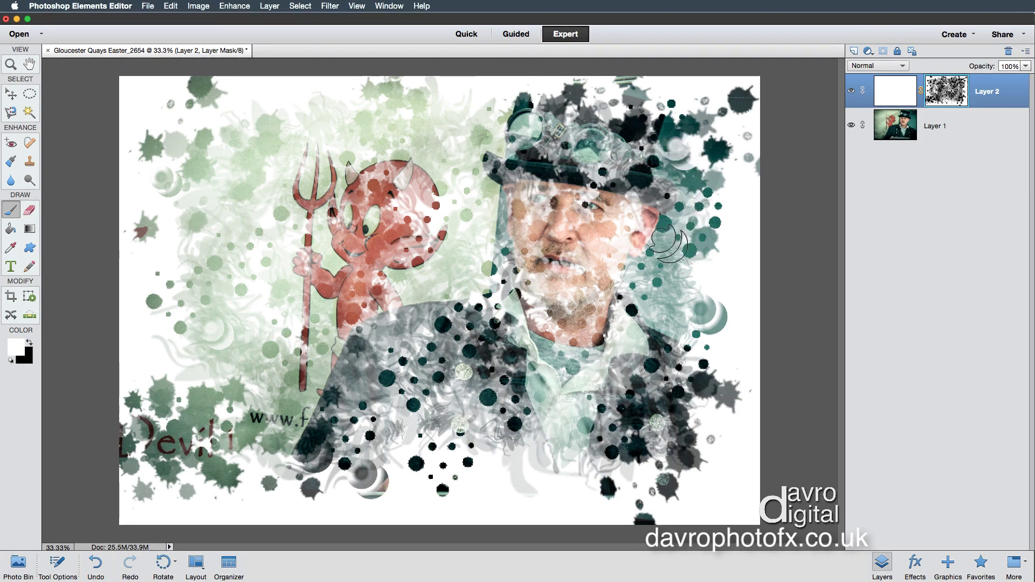
- Pick the scattered brush tip 5 and enlarge it two steps
{"action": "right_click", "coordinate": [512, 272]}
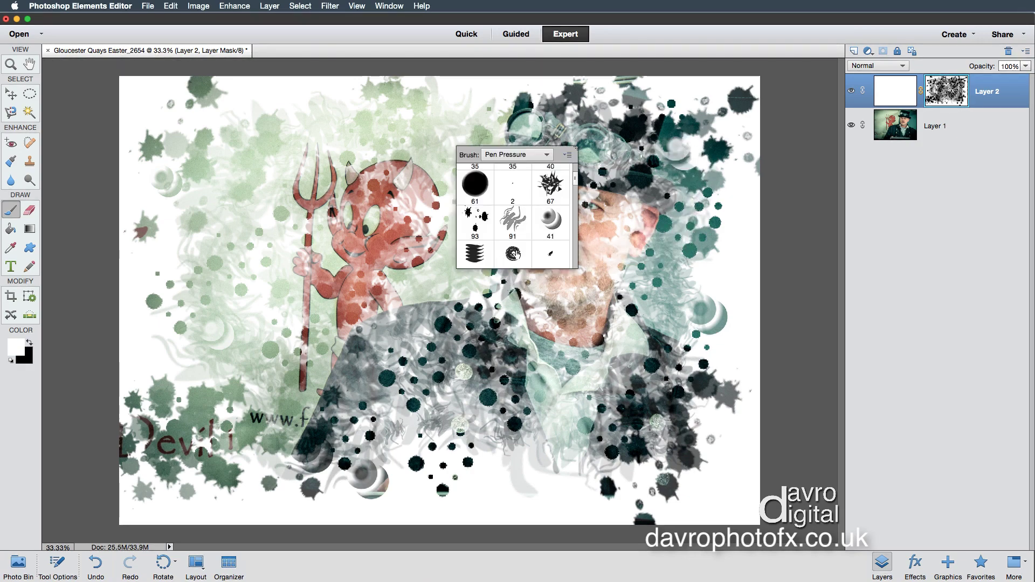
{"action": "scroll", "coordinate": [516, 252], "scroll_direction": "down", "scroll_amount": 8}
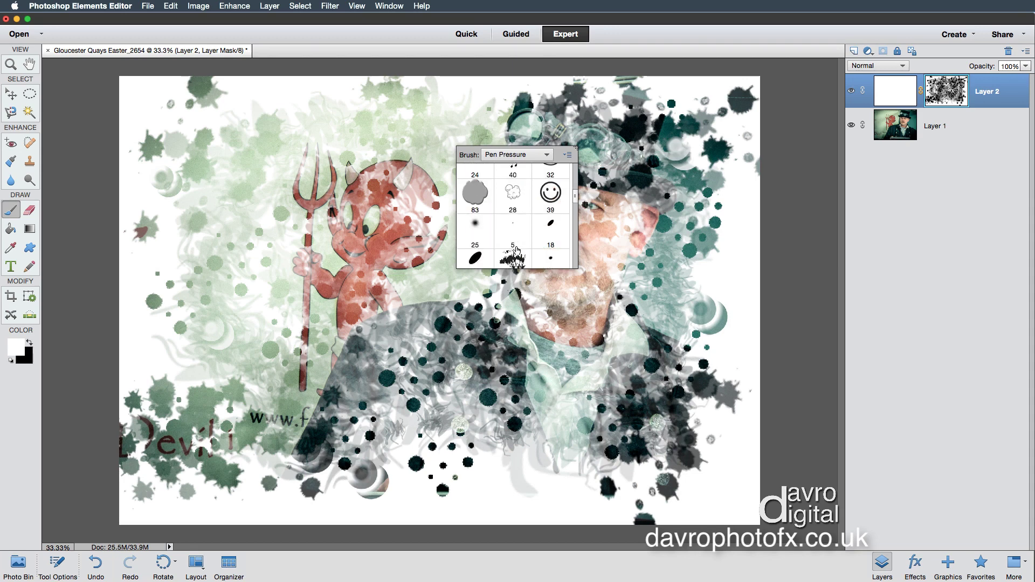
{"action": "scroll", "coordinate": [516, 250], "scroll_direction": "down", "scroll_amount": 6}
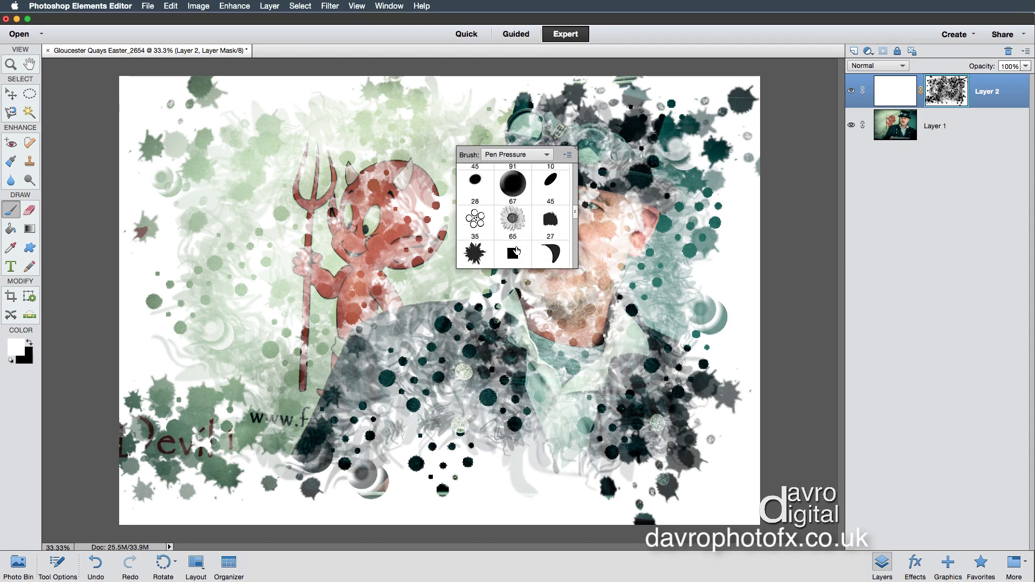
{"action": "scroll", "coordinate": [517, 250], "scroll_direction": "up", "scroll_amount": 1}
{"action": "left_click", "coordinate": [501, 196]}
{"action": "left_click", "coordinate": [402, 210]}
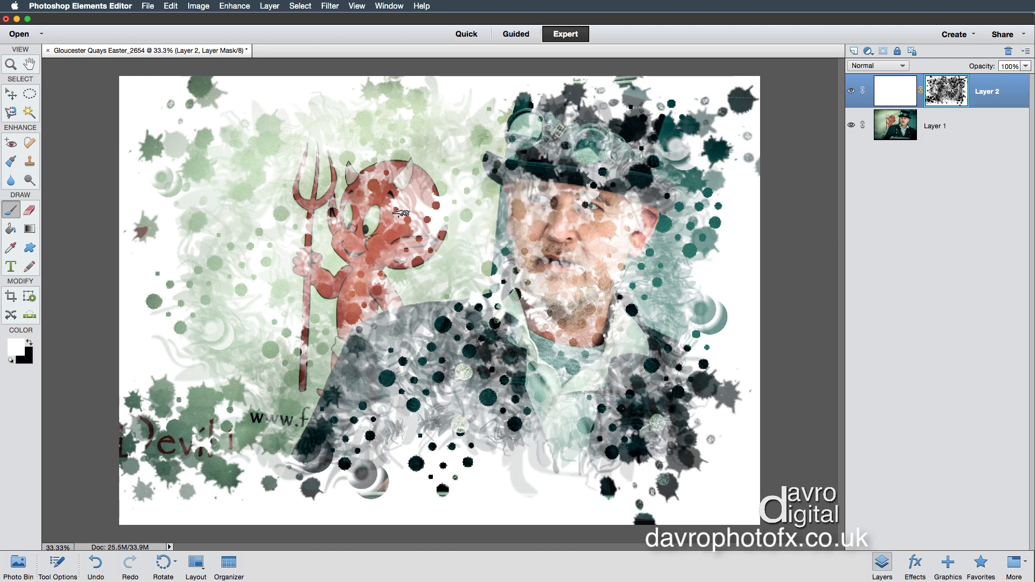
{"action": "key", "text": "bracketright"}
{"action": "key", "text": "bracketright"}
{"action": "key", "text": "bracketright"}
{"action": "key", "text": "bracketright"}
{"action": "key", "text": "bracketright"}
{"action": "key", "text": "bracketright"}
{"action": "key", "text": "bracketright"}
{"action": "key", "text": "bracketright"}
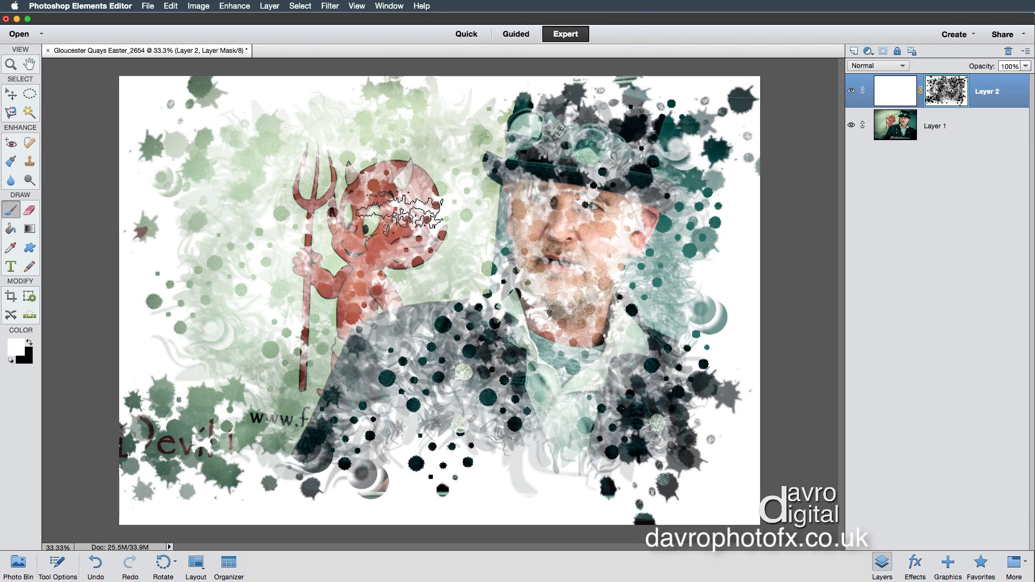
{"action": "key", "text": "bracketright"}
{"action": "key", "text": "bracketright"}
{"action": "key", "text": "bracketright"}
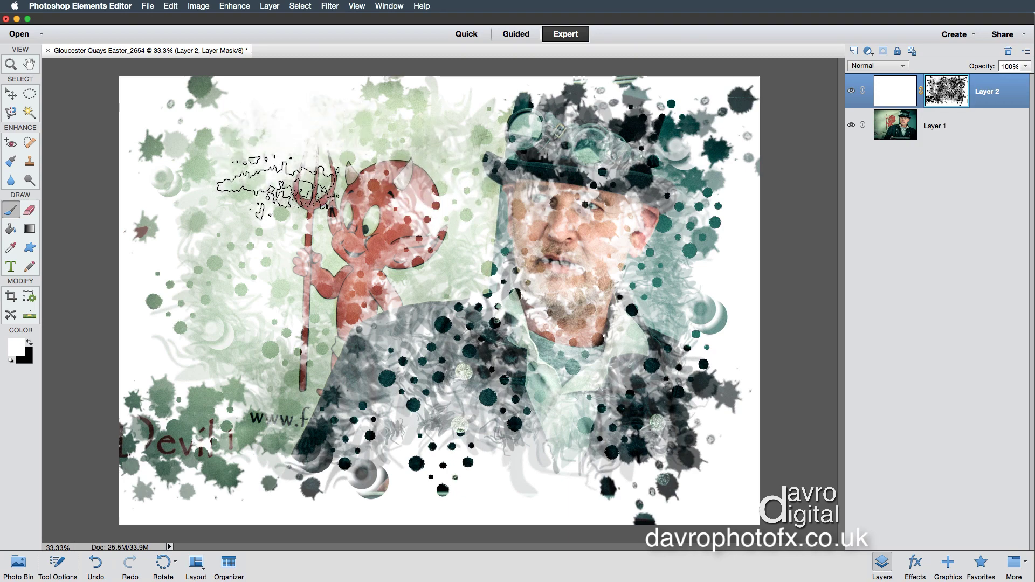
- Paint in black over the pitchfork prongs and the man's lower jacket
{"action": "key", "text": "x"}
{"action": "left_click_drag", "start_coordinate": [277, 186], "coordinate": [276, 140]}
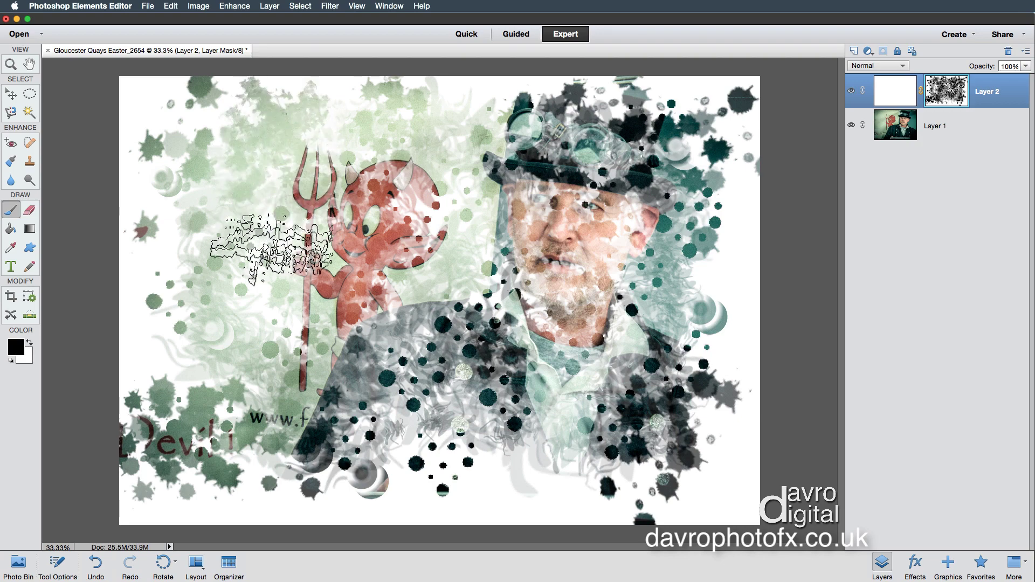
{"action": "mouse_move", "coordinate": [501, 469]}
{"action": "left_mouse_down"}
{"action": "mouse_move", "coordinate": [487, 452]}
{"action": "mouse_move", "coordinate": [568, 459]}
{"action": "mouse_move", "coordinate": [673, 361]}
{"action": "mouse_move", "coordinate": [673, 278]}
{"action": "mouse_move", "coordinate": [617, 226]}
{"action": "mouse_move", "coordinate": [544, 318]}
{"action": "mouse_move", "coordinate": [457, 353]}
{"action": "mouse_move", "coordinate": [443, 371]}
{"action": "mouse_move", "coordinate": [467, 283]}
{"action": "mouse_move", "coordinate": [455, 233]}
{"action": "left_mouse_up"}
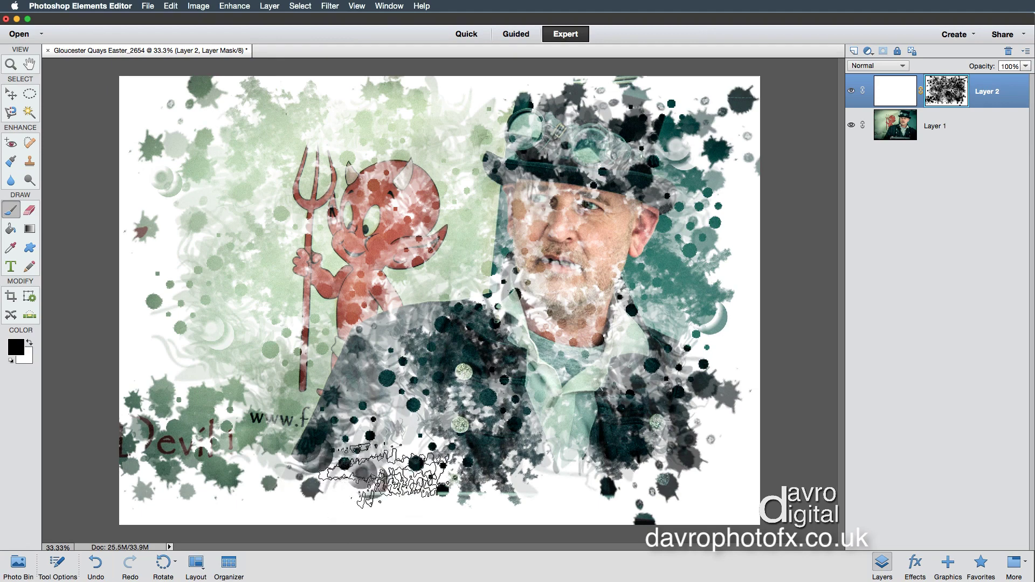
- Above Layer 1, add a Gradient Fill layer using the Yellow, Violet, Orange, Blue preset
{"action": "left_click", "coordinate": [949, 128]}
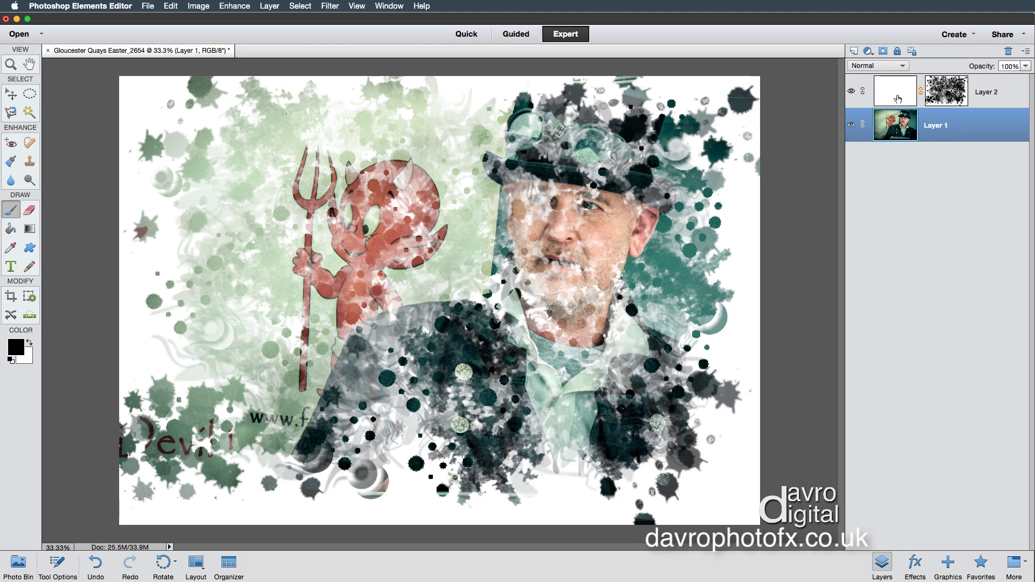
{"action": "left_click", "coordinate": [869, 51]}
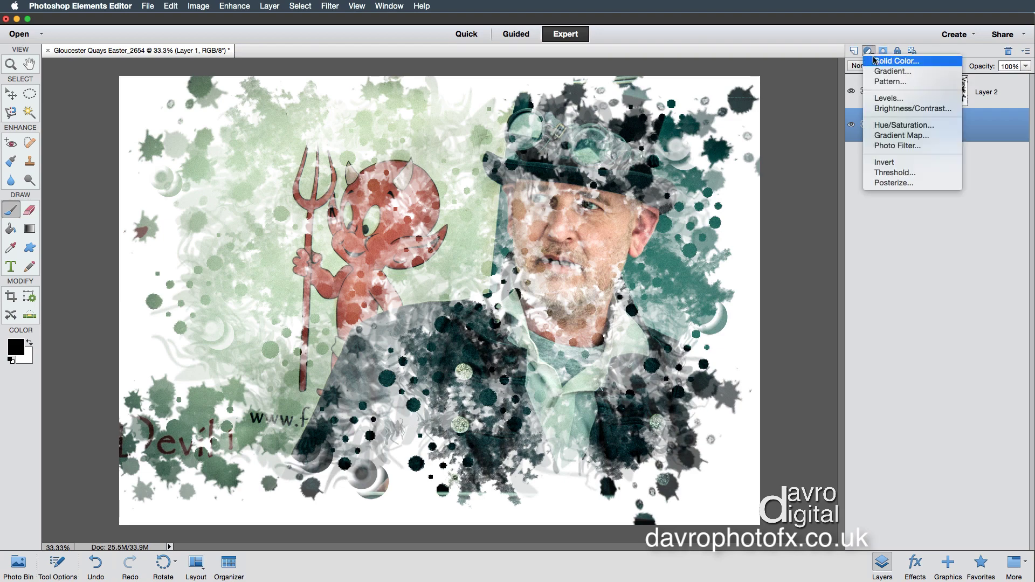
{"action": "left_click", "coordinate": [891, 72]}
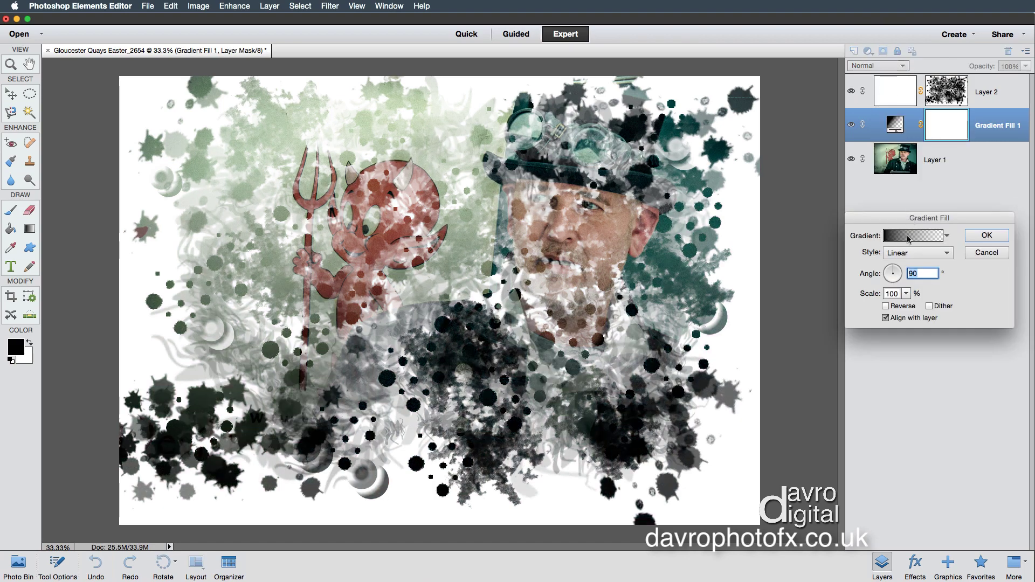
{"action": "left_click", "coordinate": [926, 238]}
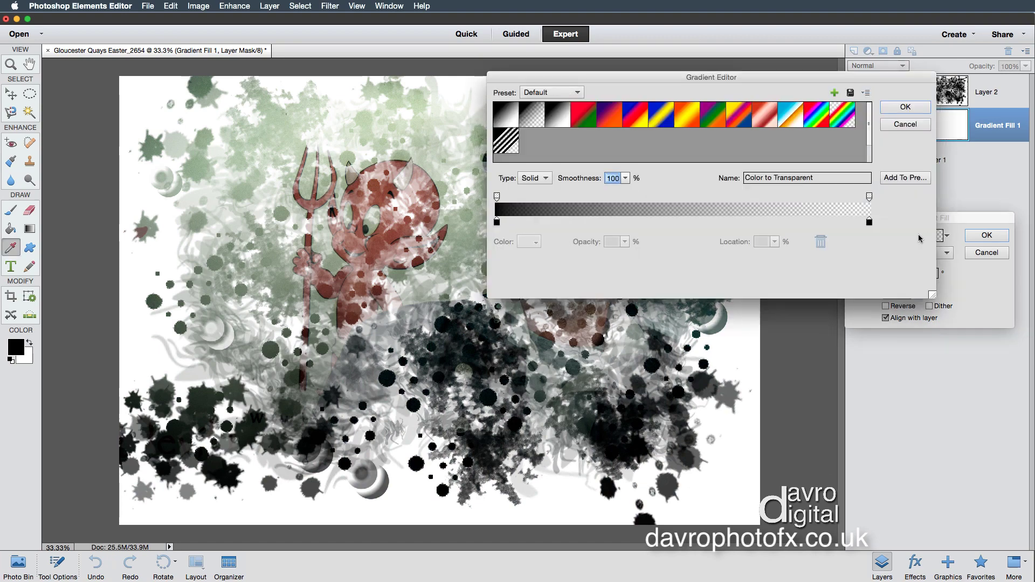
{"action": "left_click", "coordinate": [740, 117]}
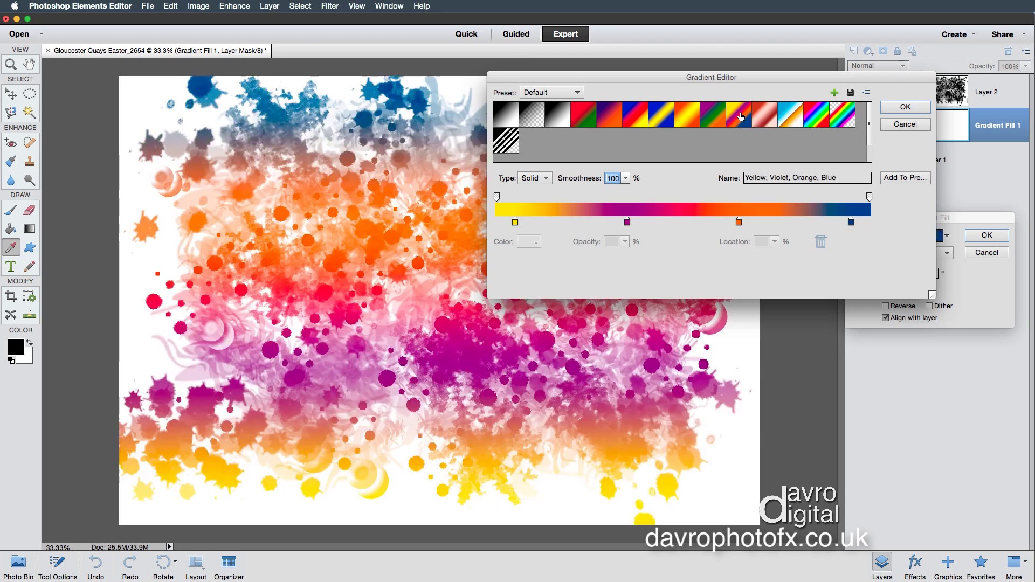
{"action": "left_click", "coordinate": [910, 108]}
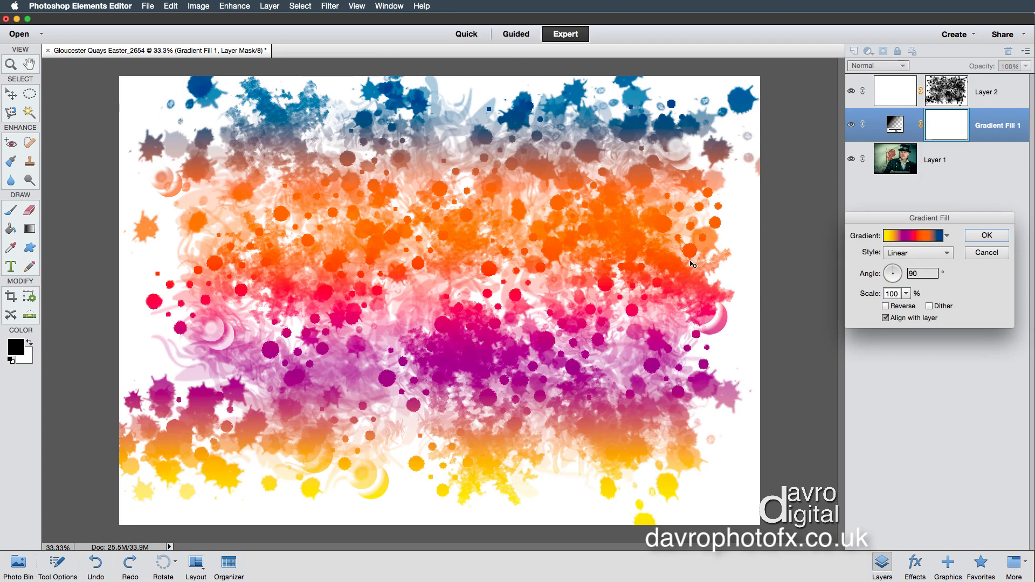
{"action": "left_click", "coordinate": [987, 235]}
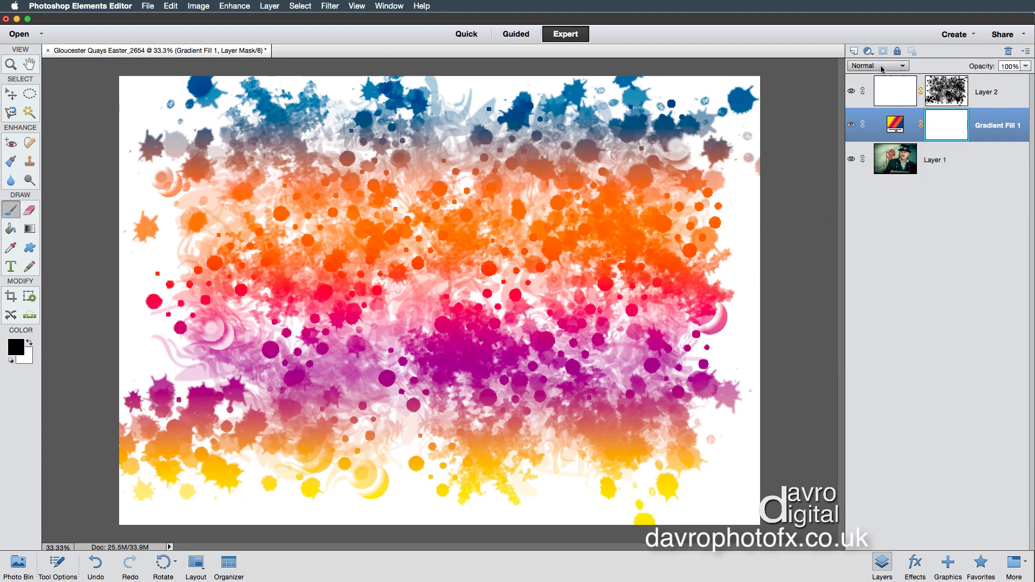
- Set Gradient Fill 1's blend mode to Soft Light
{"action": "left_click", "coordinate": [882, 68]}
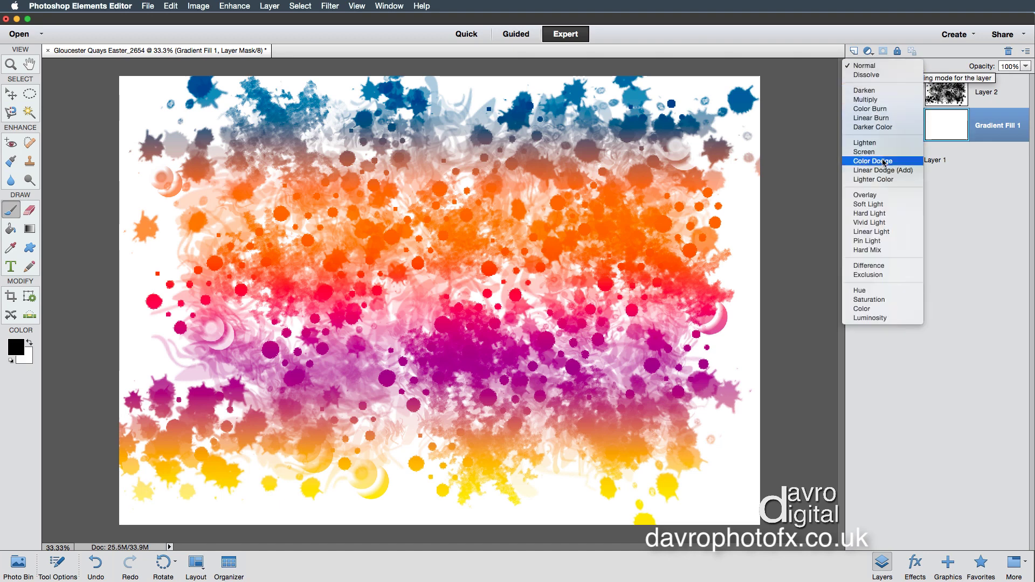
{"action": "left_click", "coordinate": [884, 205]}
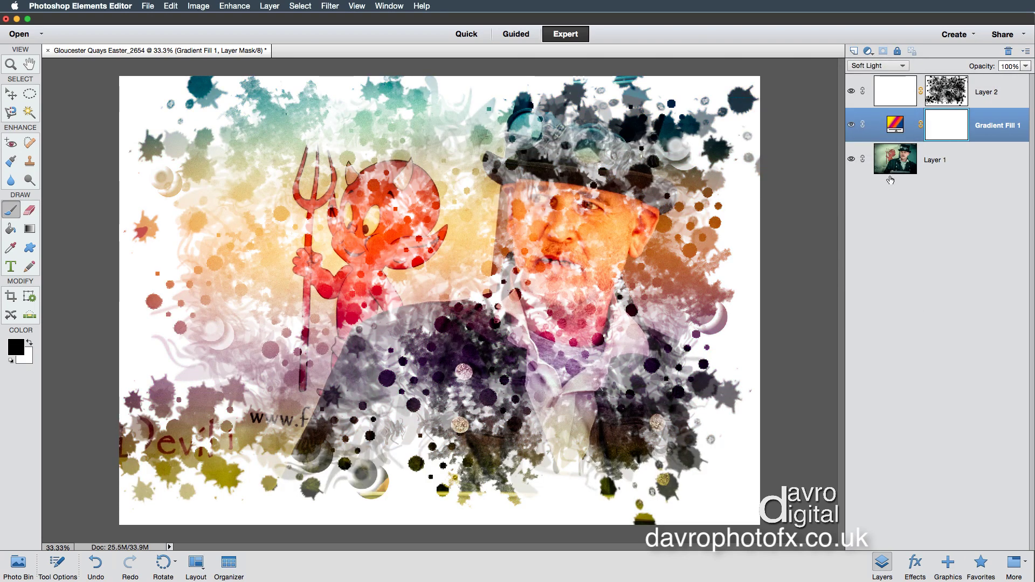
- Change Gradient Fill 1 to an Angle style gradient rotated to about -54°
{"action": "double_click", "coordinate": [897, 125]}
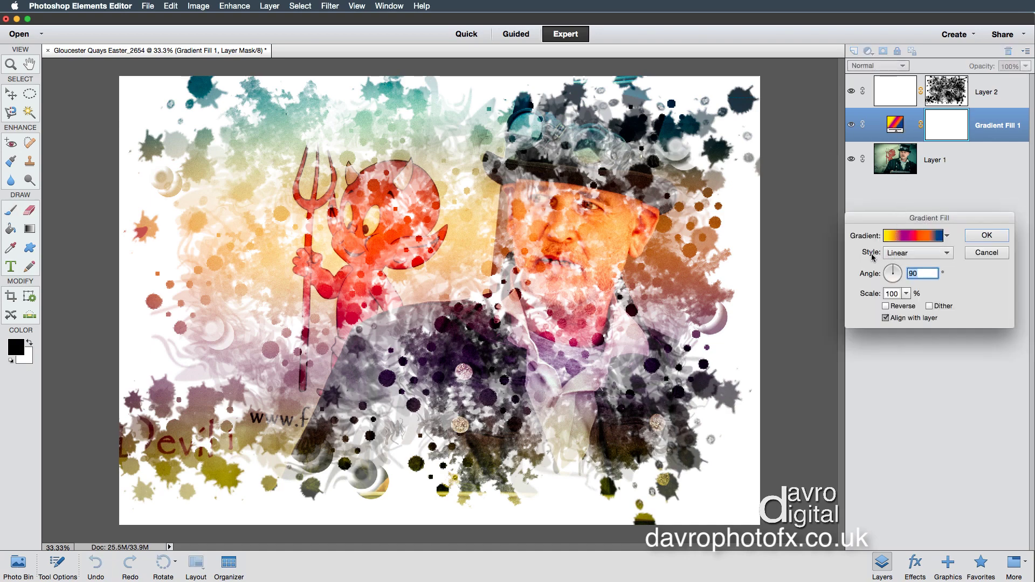
{"action": "left_click", "coordinate": [897, 253]}
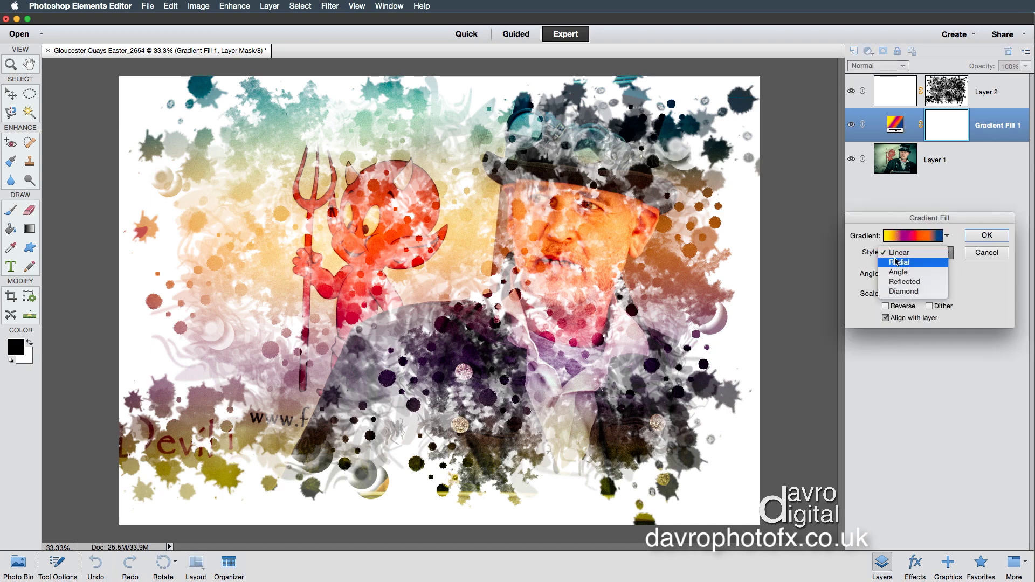
{"action": "left_click", "coordinate": [898, 273]}
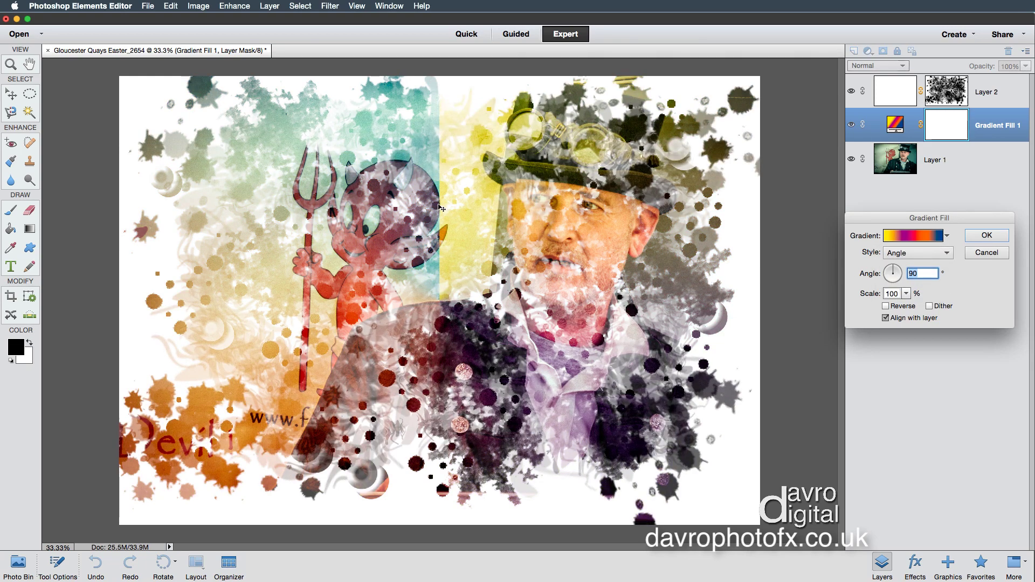
{"action": "left_click_drag", "start_coordinate": [895, 269], "coordinate": [897, 281]}
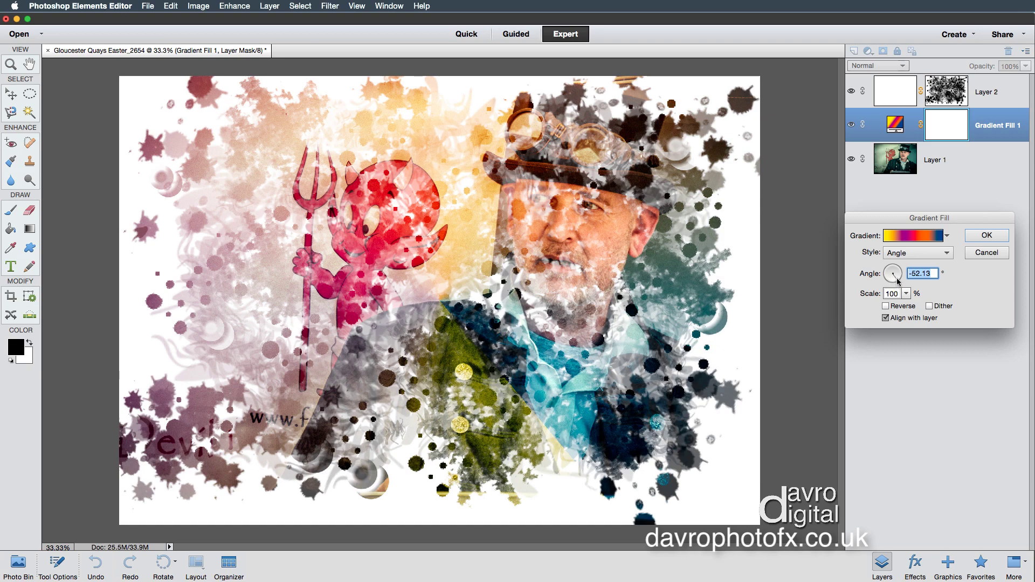
{"action": "left_click_drag", "start_coordinate": [898, 281], "coordinate": [898, 280]}
{"action": "left_click", "coordinate": [991, 236]}
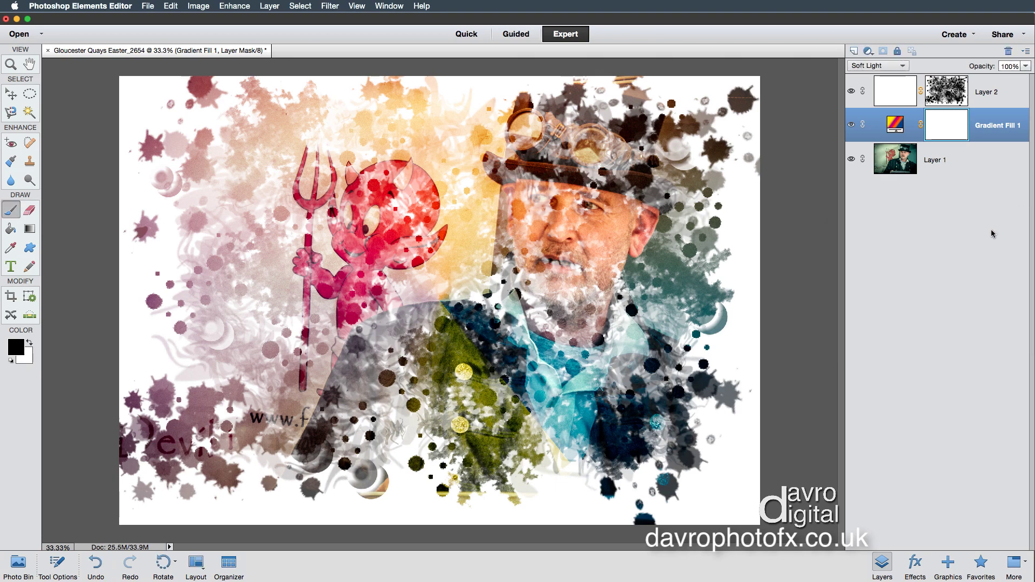
- On Layer 2's mask, load the Wet Media Brushes set, choose lettering brush 95, and paint in white
{"action": "left_click", "coordinate": [948, 93]}
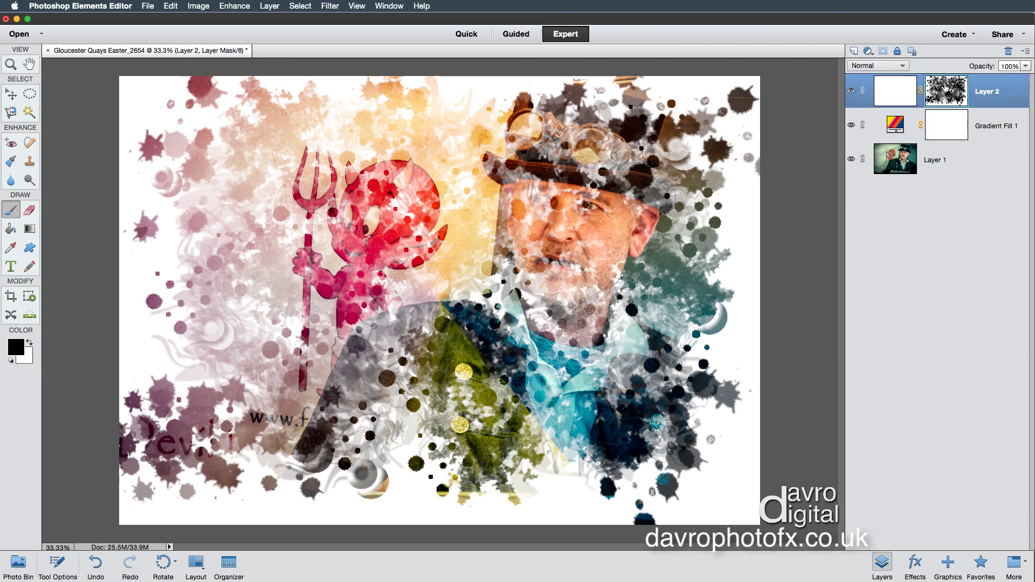
{"action": "left_click", "coordinate": [927, 96], "text": "super"}
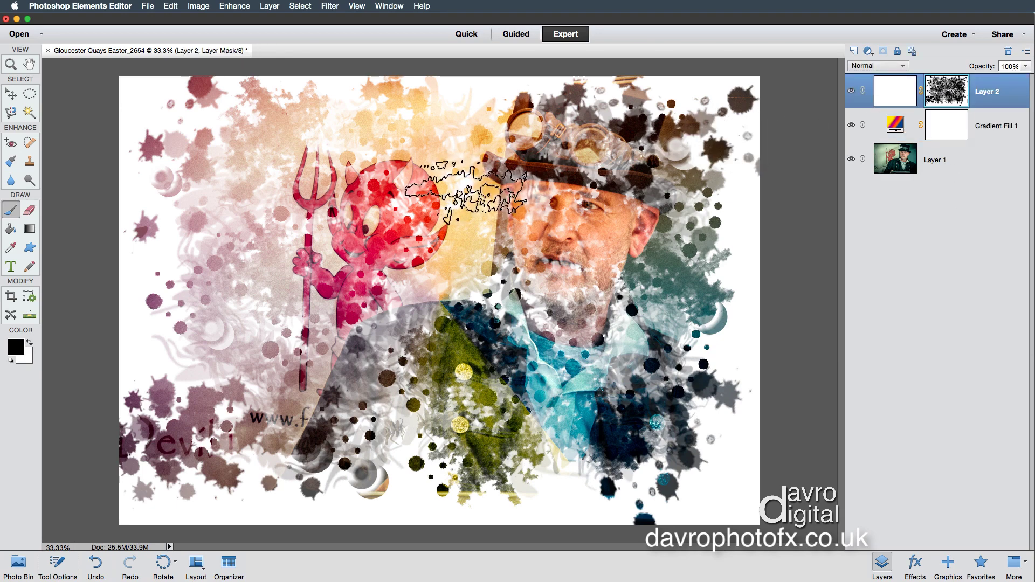
{"action": "right_click", "coordinate": [467, 196]}
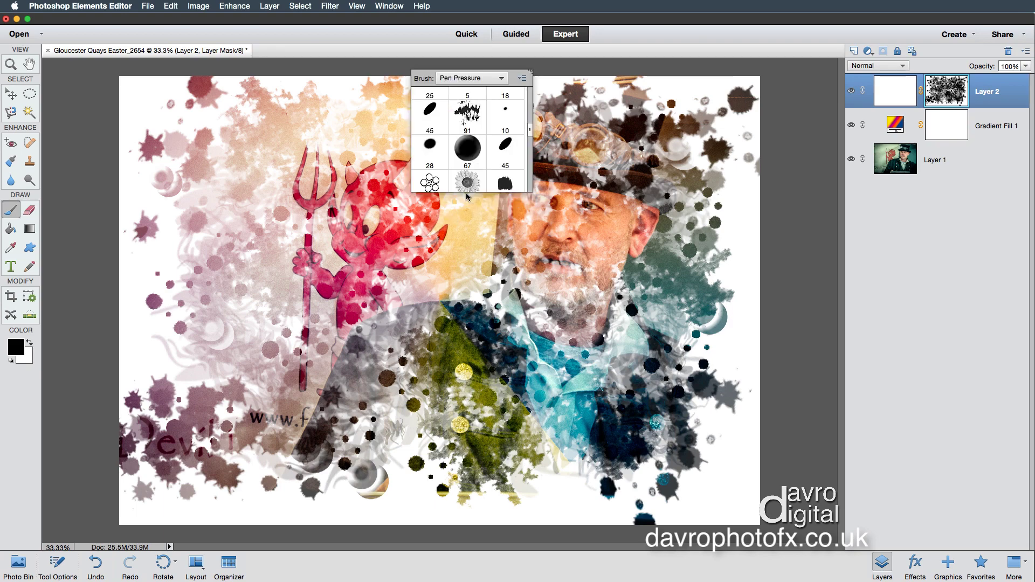
{"action": "left_click", "coordinate": [467, 78]}
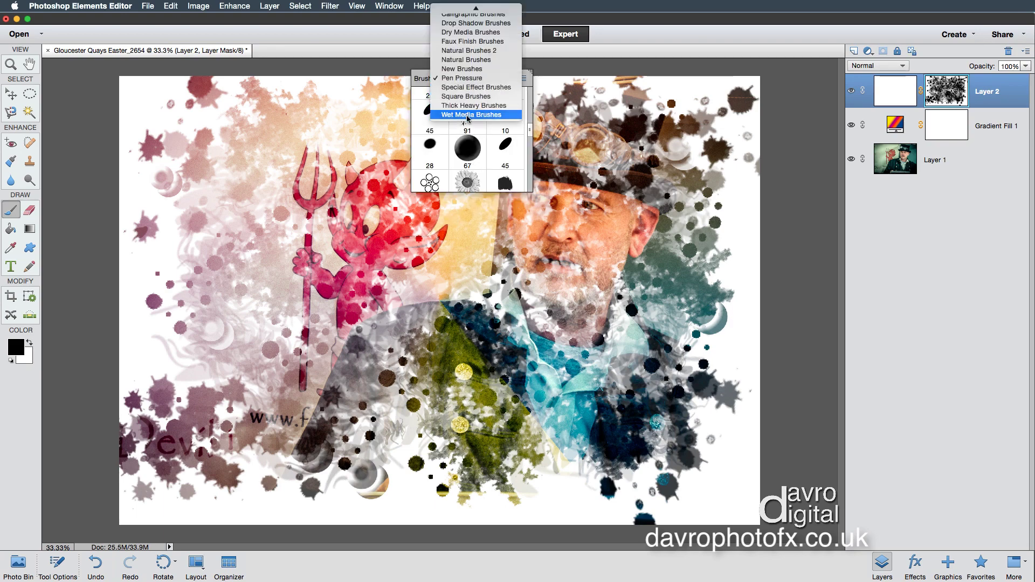
{"action": "left_click", "coordinate": [467, 115]}
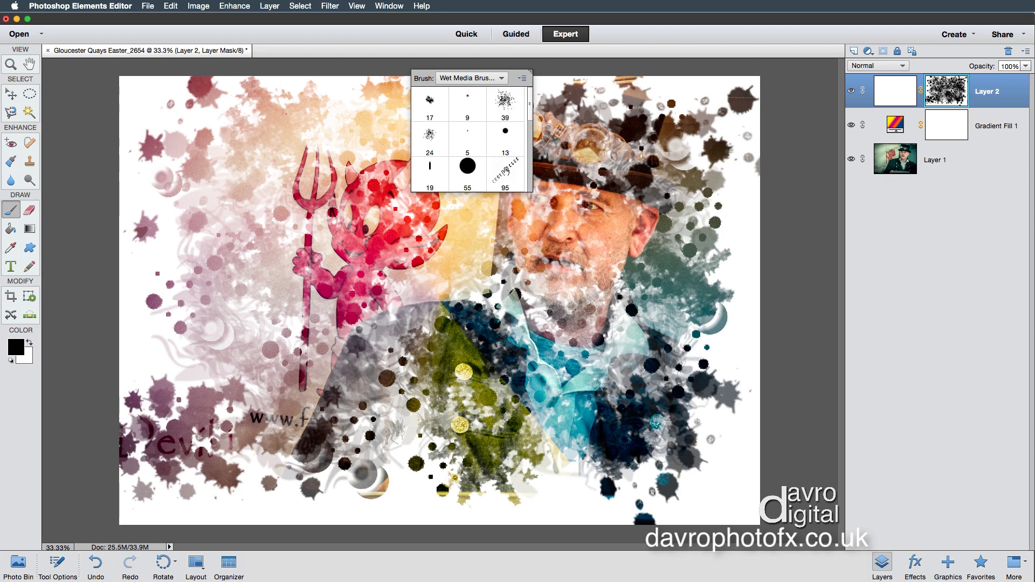
{"action": "left_click", "coordinate": [507, 173]}
{"action": "key", "text": "Return"}
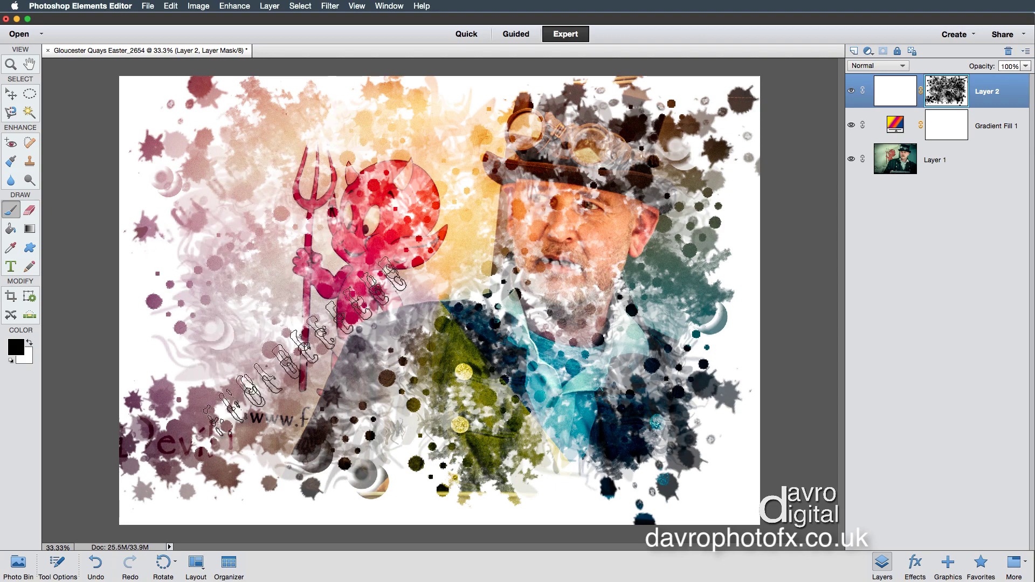
{"action": "key", "text": "x"}
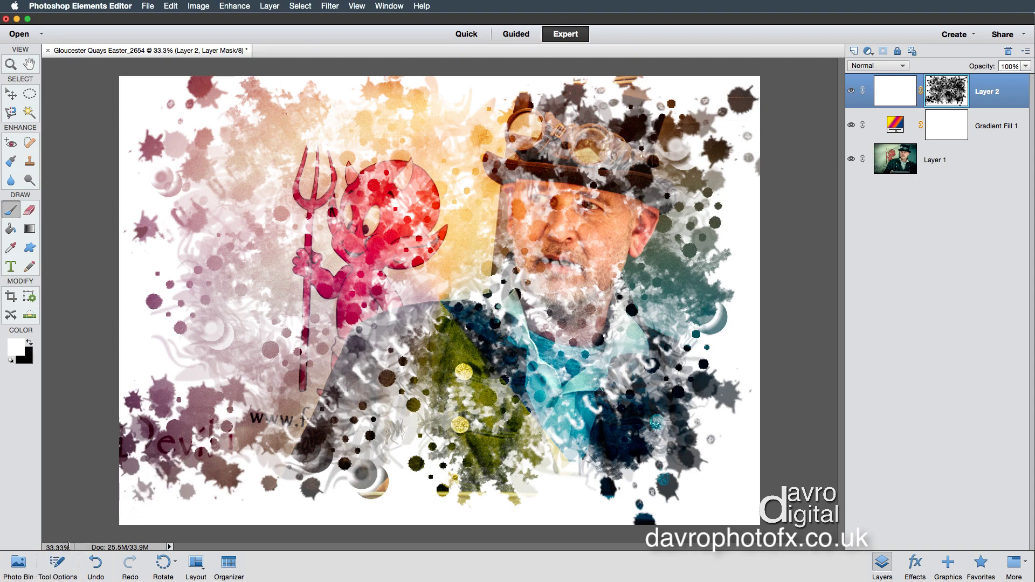
- Angle the lettering brush to -40° and stamp it in black near the bottom of Layer 2's mask
{"action": "left_click", "coordinate": [56, 566]}
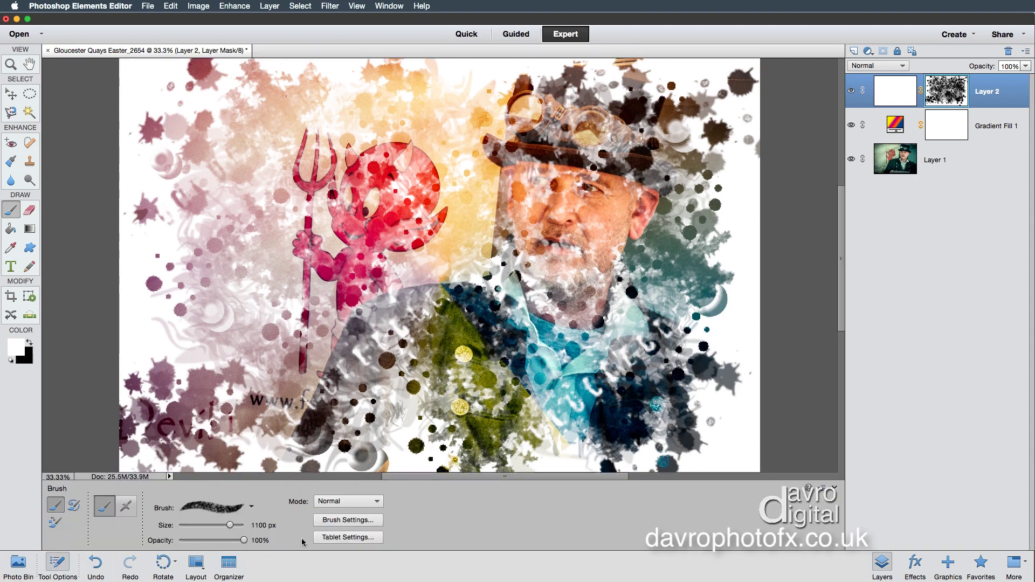
{"action": "left_click", "coordinate": [339, 521]}
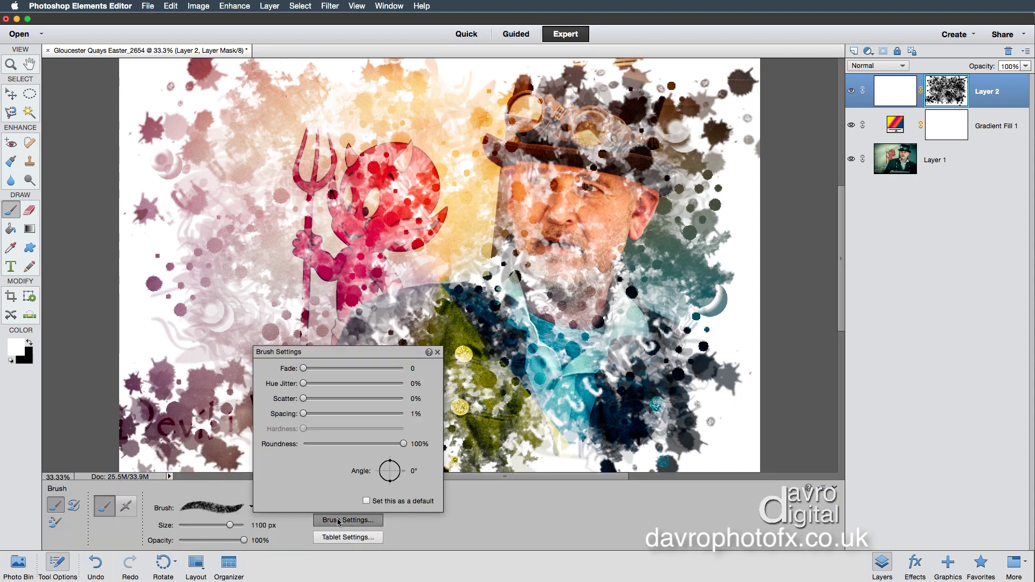
{"action": "left_click", "coordinate": [401, 483]}
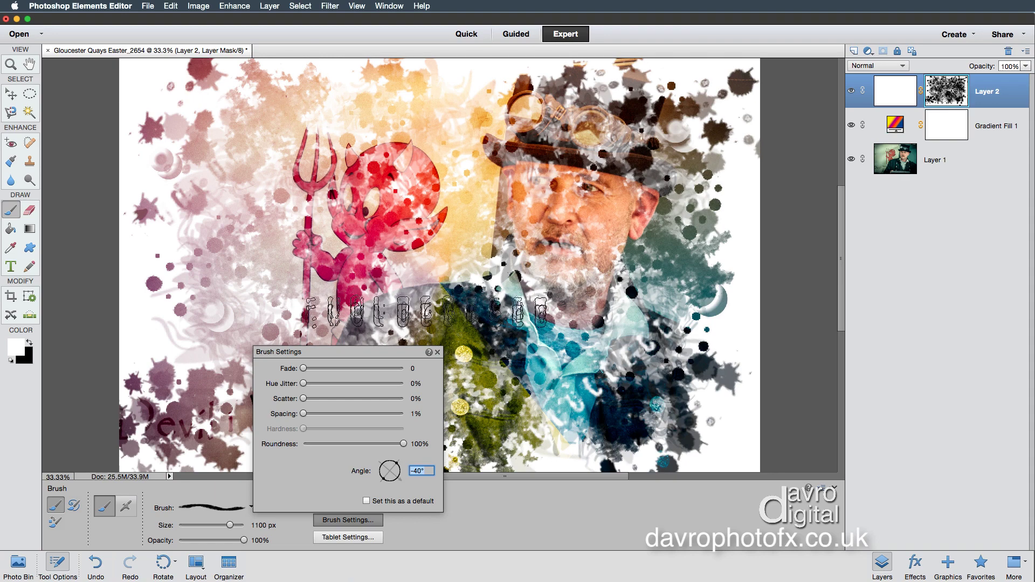
{"action": "left_click", "coordinate": [437, 352]}
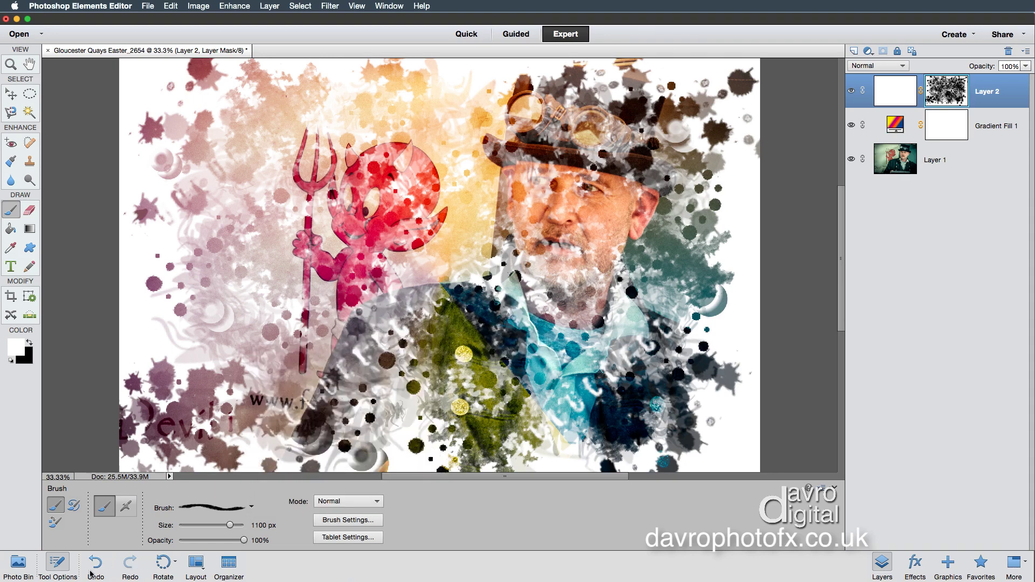
{"action": "left_click", "coordinate": [56, 563]}
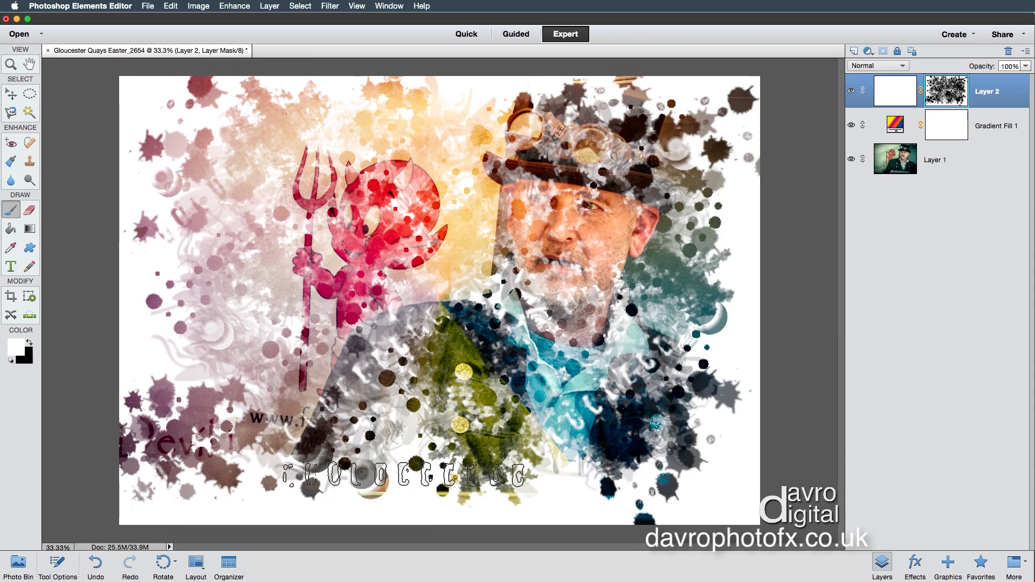
{"action": "key", "text": "x"}
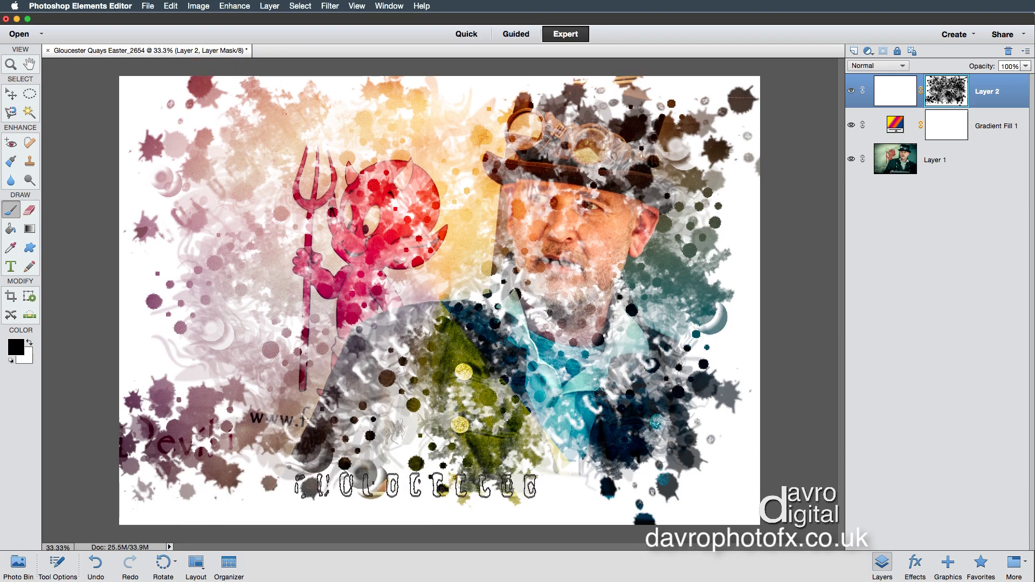
{"action": "left_click", "coordinate": [415, 487]}
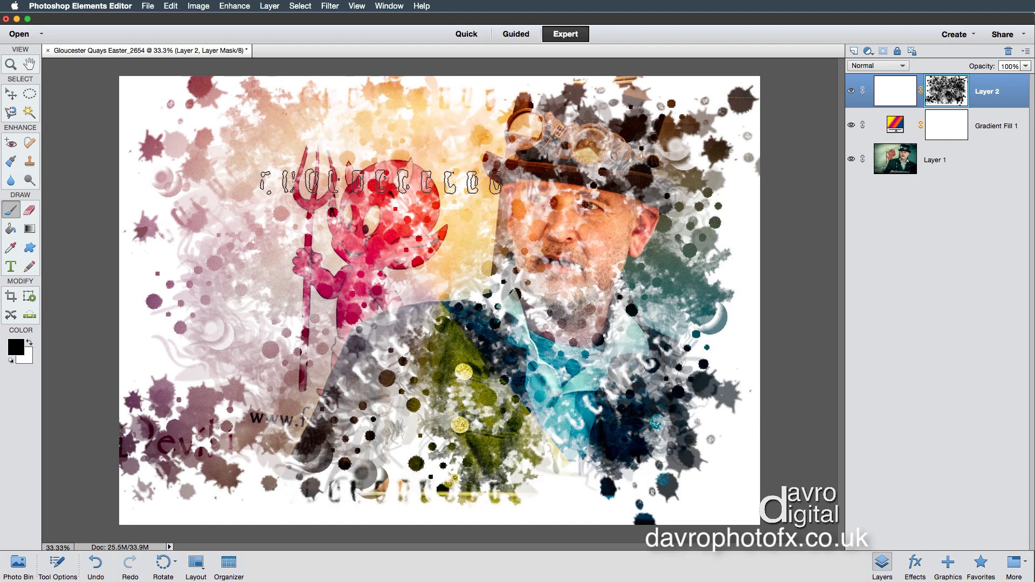
- Add a new Layer 3 and stamp the text brush at the top-left and along the bottom edge
{"action": "left_click", "coordinate": [855, 52]}
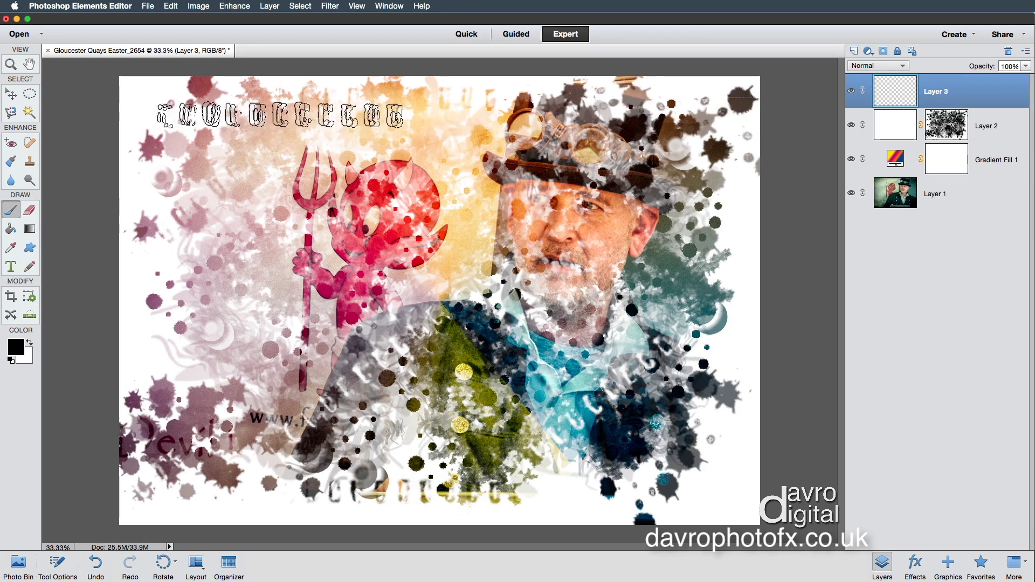
{"action": "left_click", "coordinate": [274, 113]}
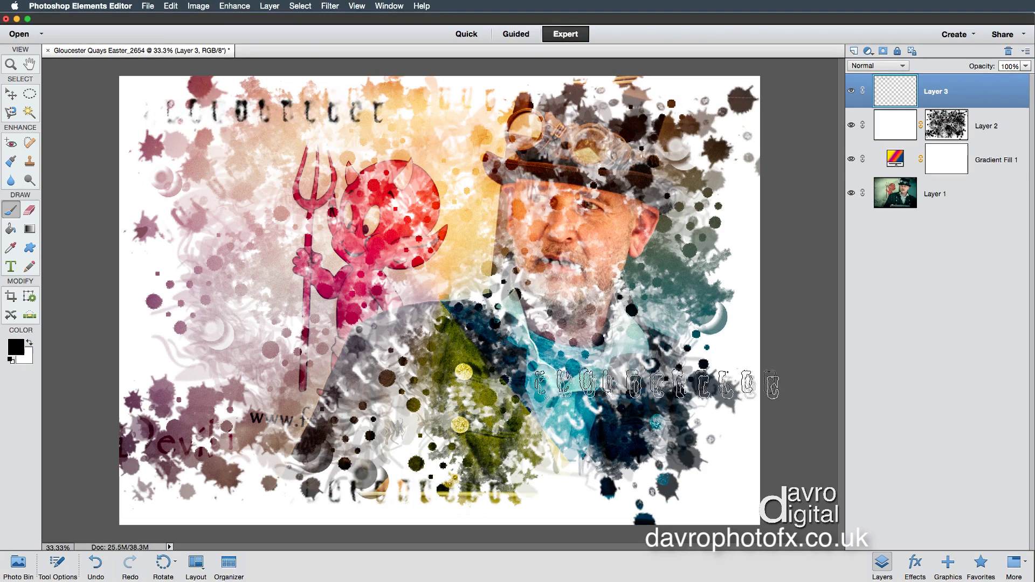
{"action": "left_click", "coordinate": [590, 492]}
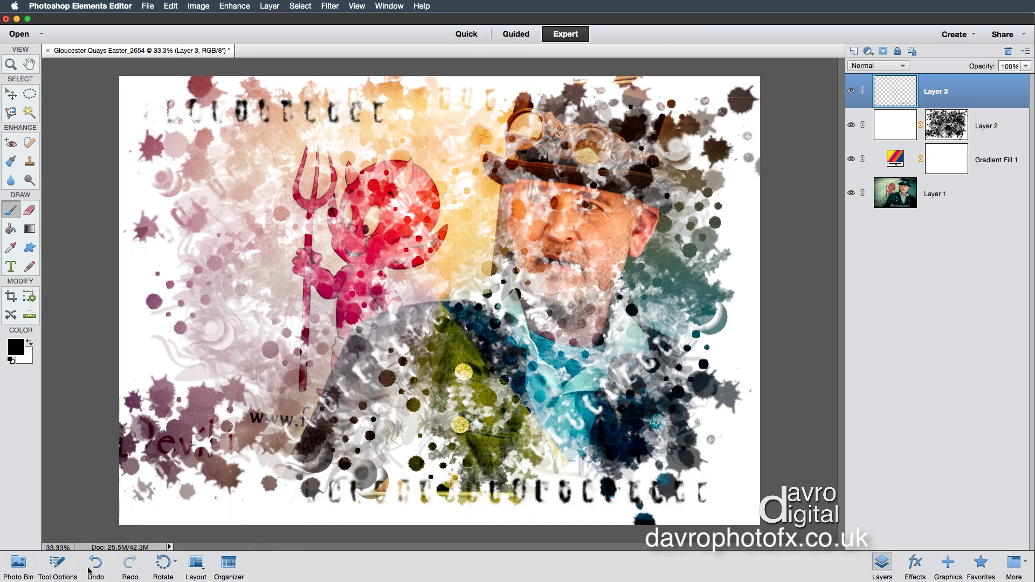
- Change the brush angle to 19 and stamp rotated text down the left and right sides
{"action": "left_click", "coordinate": [58, 563]}
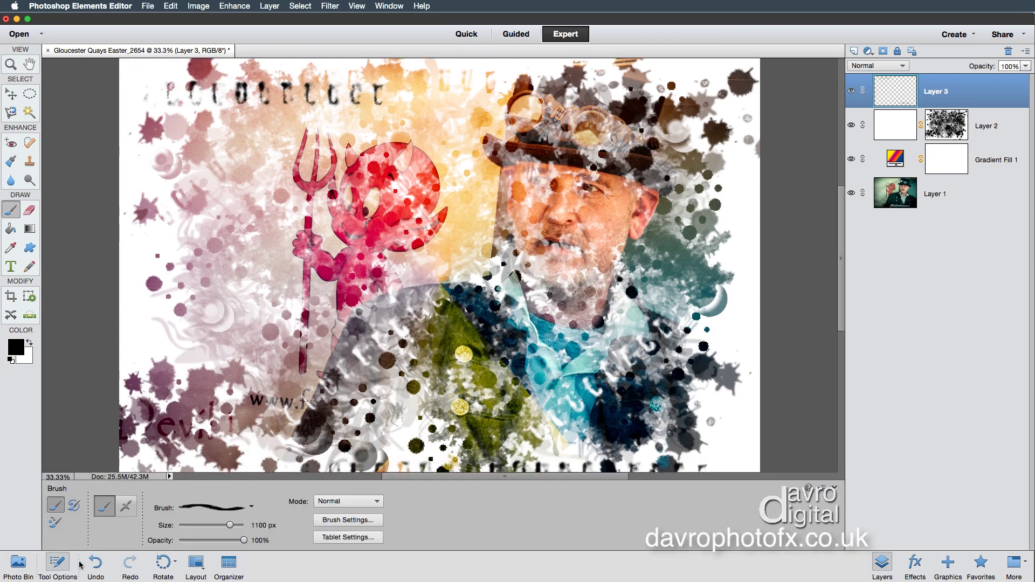
{"action": "left_click", "coordinate": [344, 520]}
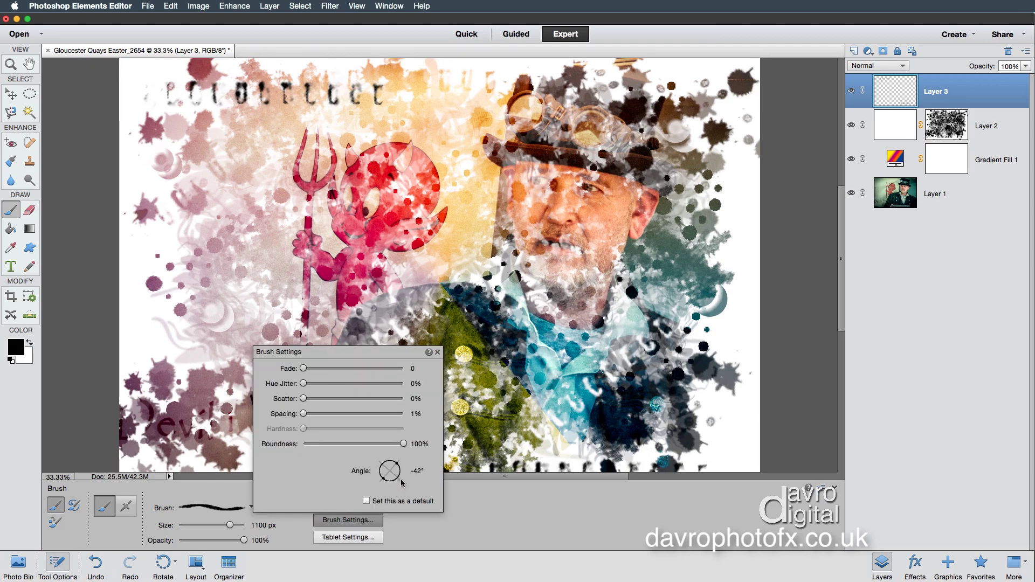
{"action": "left_click", "coordinate": [415, 471]}
{"action": "type", "text": "19"}
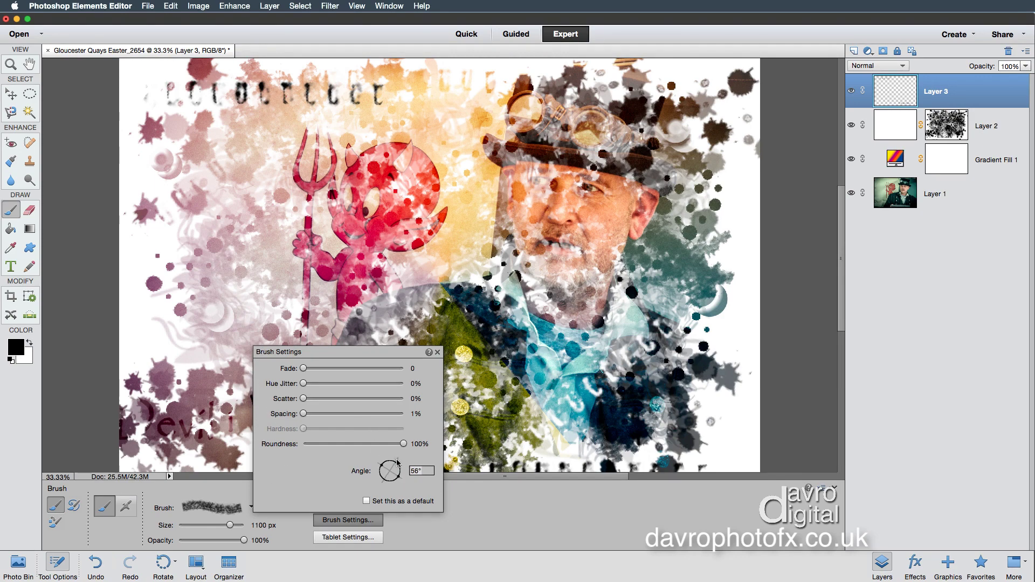
{"action": "left_click", "coordinate": [437, 354]}
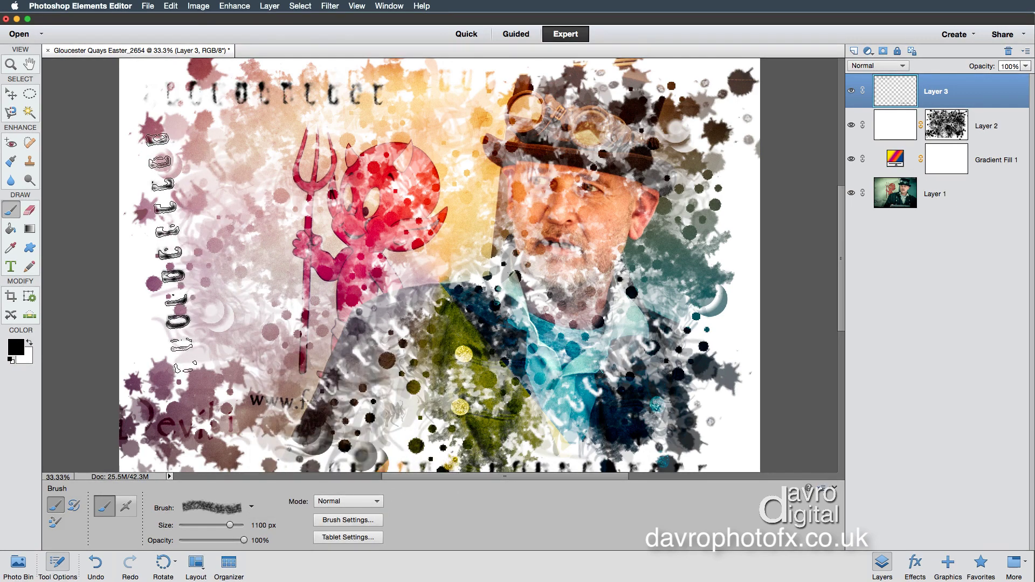
{"action": "left_click", "coordinate": [170, 250]}
{"action": "left_click", "coordinate": [711, 245]}
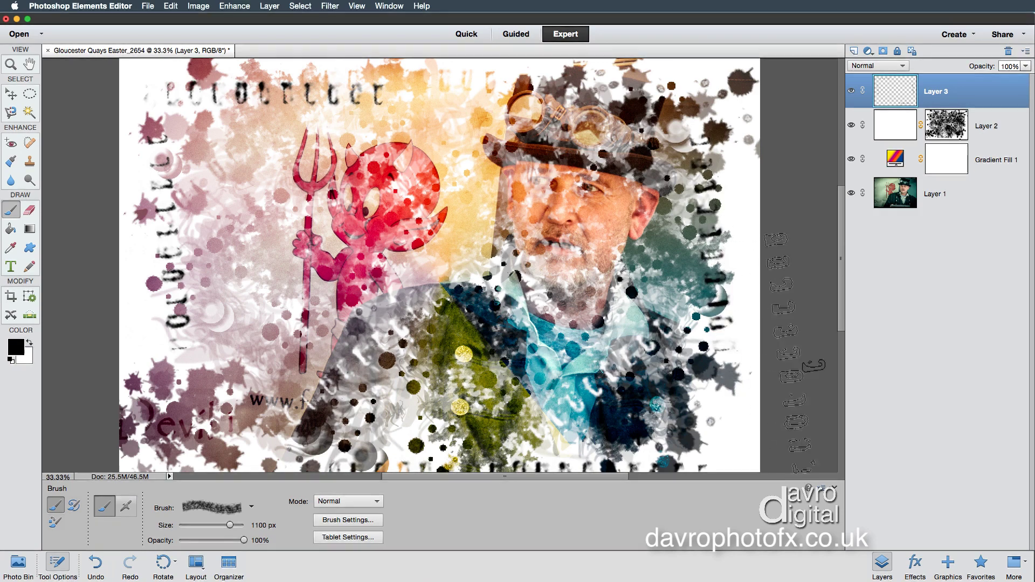
{"action": "left_click", "coordinate": [835, 488]}
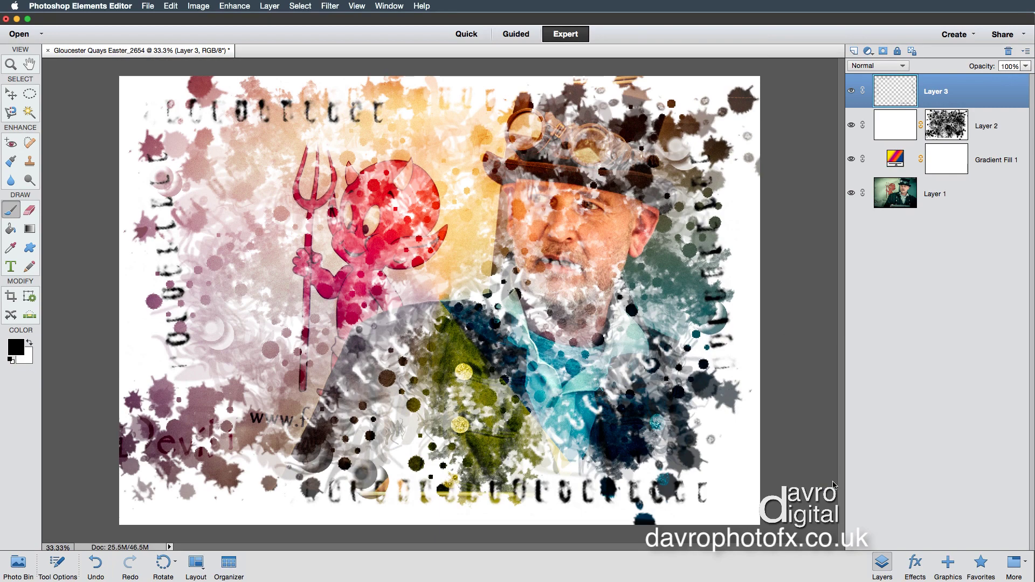
- Target Layer 2's mask, load the Pen Pressure brush set, and pick squid-shaped brush 91
{"action": "left_click", "coordinate": [942, 126]}
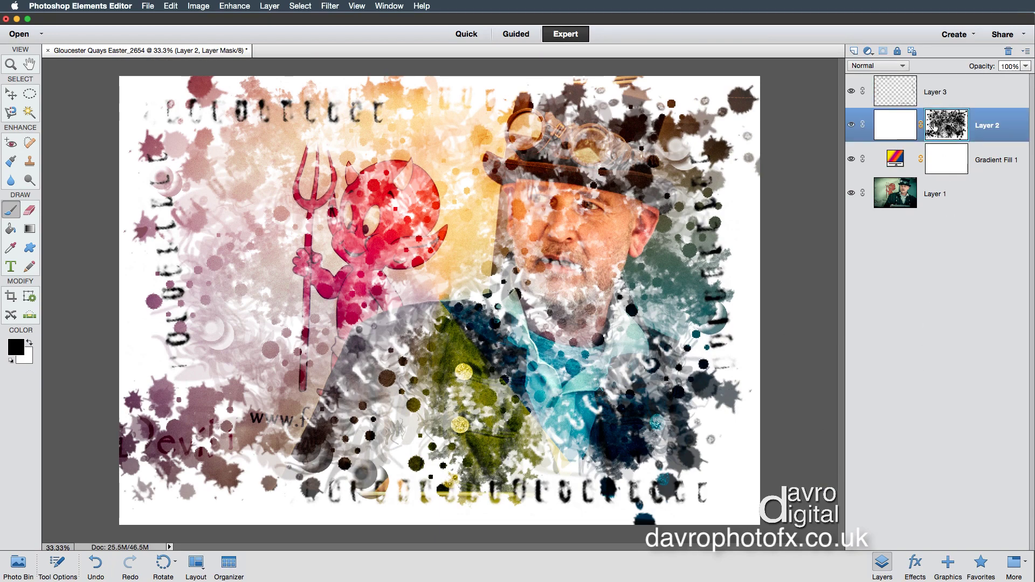
{"action": "right_click", "coordinate": [654, 234]}
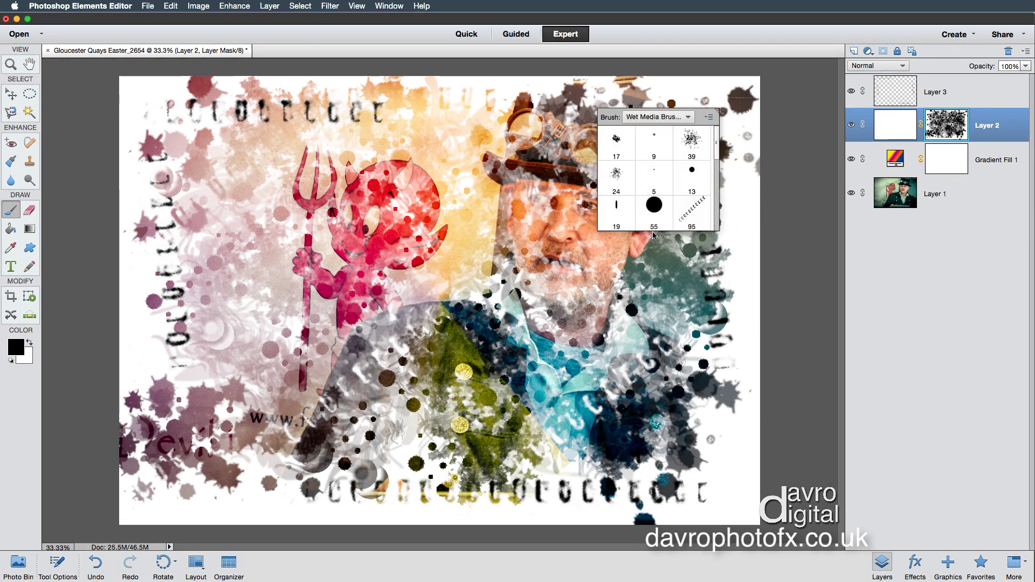
{"action": "left_click", "coordinate": [654, 116]}
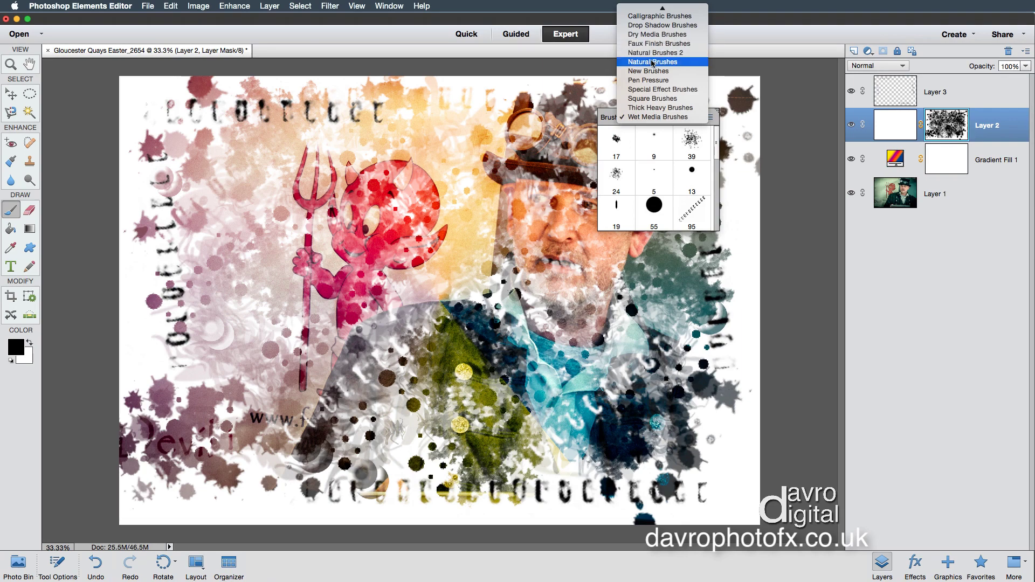
{"action": "left_click", "coordinate": [653, 81]}
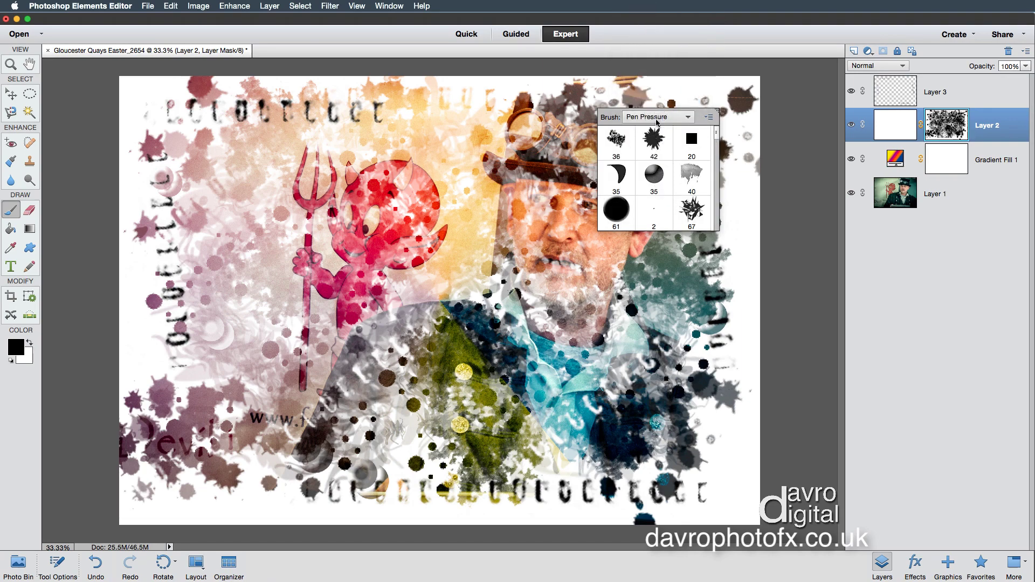
{"action": "scroll", "coordinate": [684, 202], "scroll_direction": "down", "scroll_amount": 2}
{"action": "scroll", "coordinate": [694, 186], "scroll_direction": "down", "scroll_amount": 6}
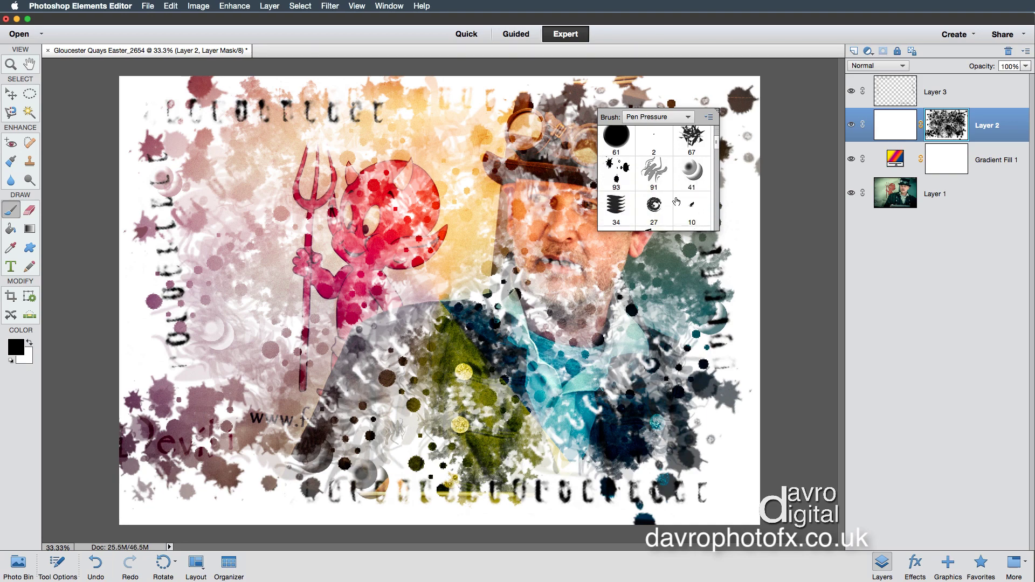
{"action": "scroll", "coordinate": [676, 202], "scroll_direction": "down", "scroll_amount": 6}
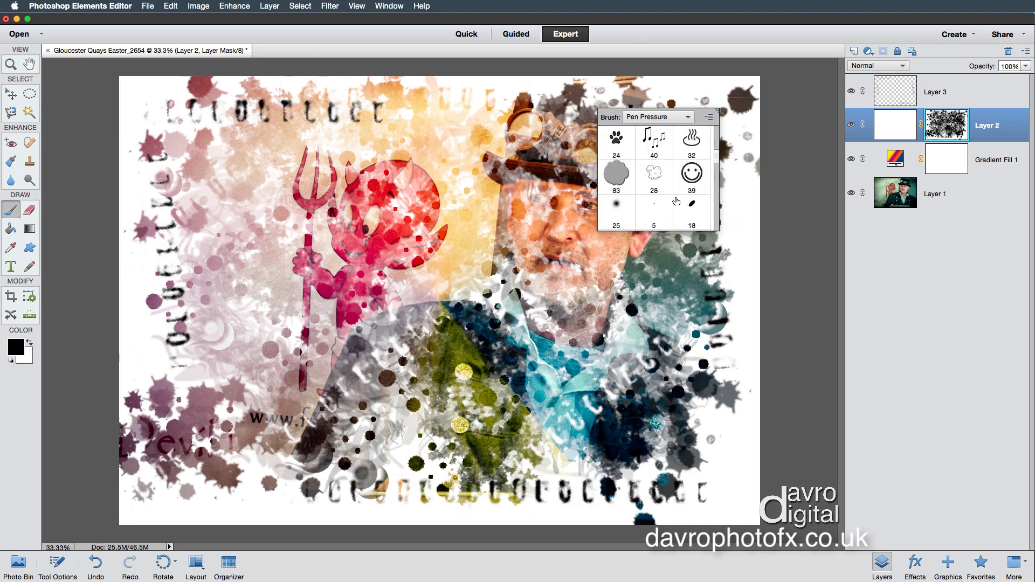
{"action": "scroll", "coordinate": [676, 201], "scroll_direction": "down", "scroll_amount": 6}
{"action": "scroll", "coordinate": [677, 202], "scroll_direction": "down", "scroll_amount": 2}
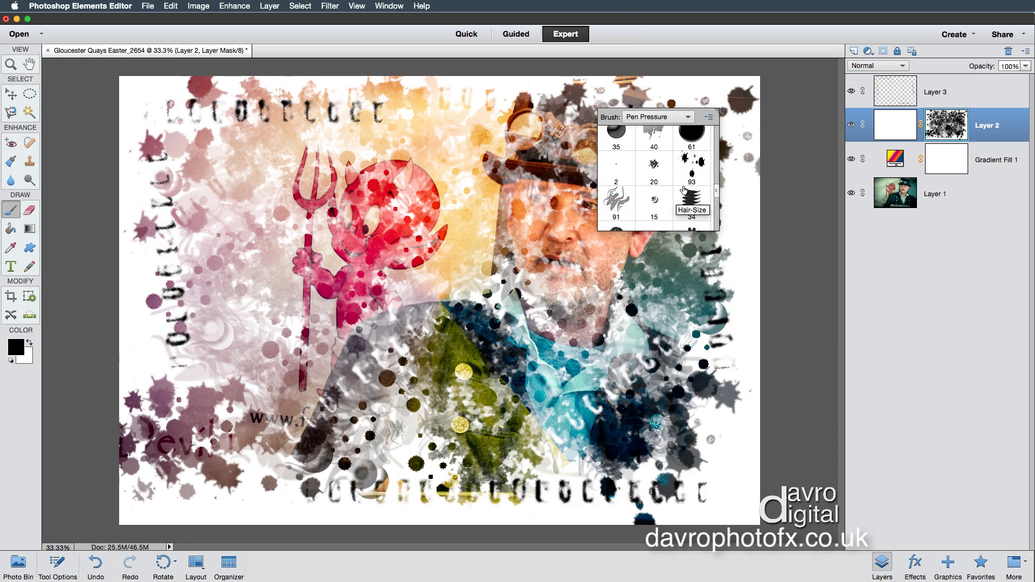
{"action": "scroll", "coordinate": [663, 200], "scroll_direction": "down", "scroll_amount": 4}
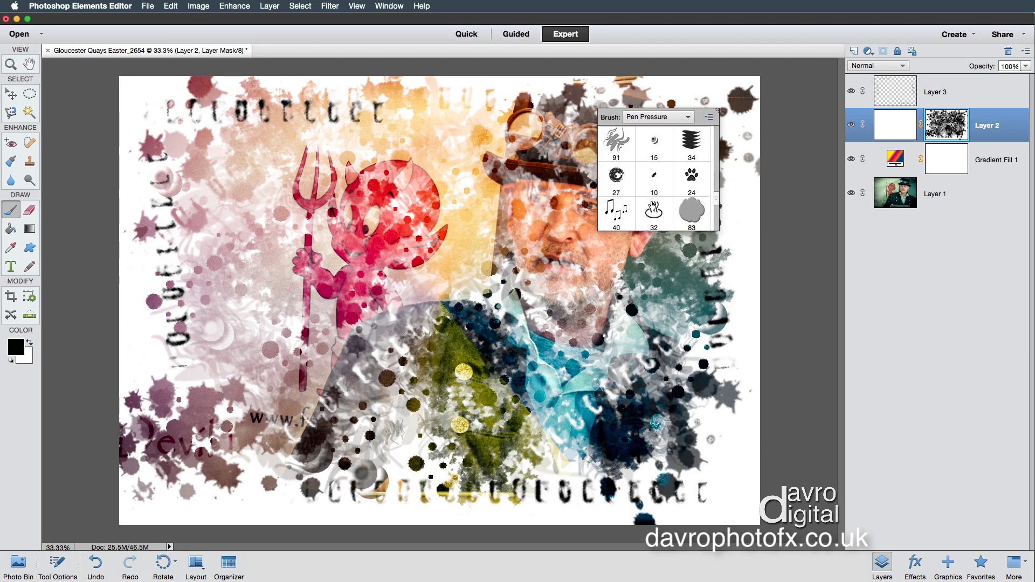
{"action": "scroll", "coordinate": [653, 205], "scroll_direction": "up", "scroll_amount": 2}
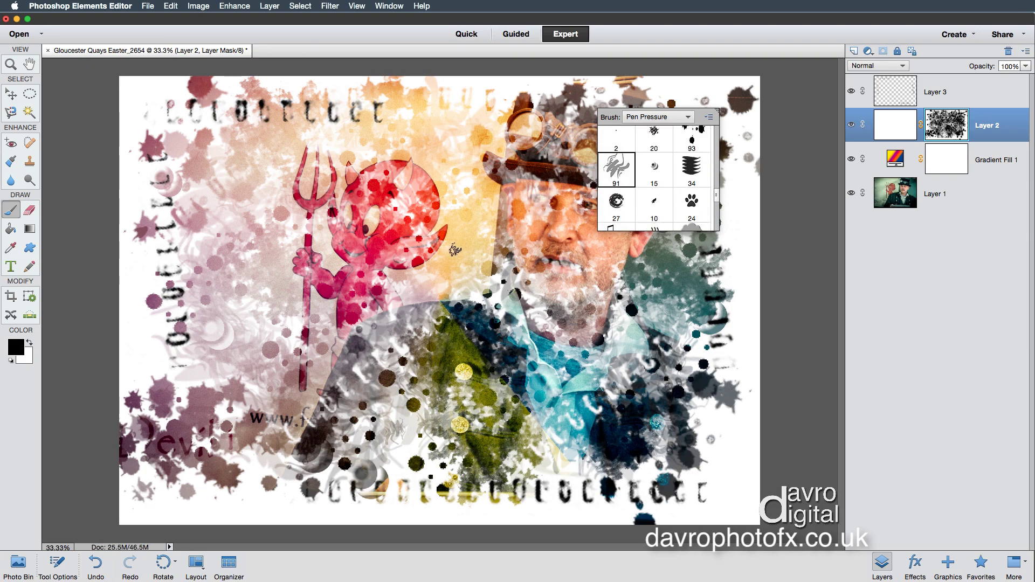
- Enlarge the squid brush and stamp a splatter over the man's cheek on Layer 2's mask
{"action": "left_click", "coordinate": [455, 249]}
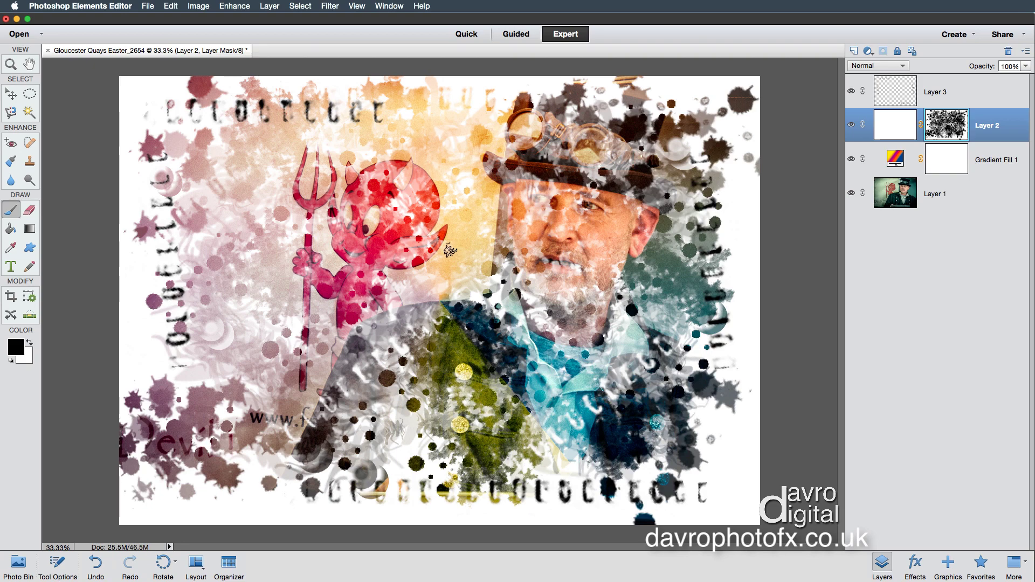
{"action": "key", "text": "bracketright"}
{"action": "key", "text": "bracketright"}
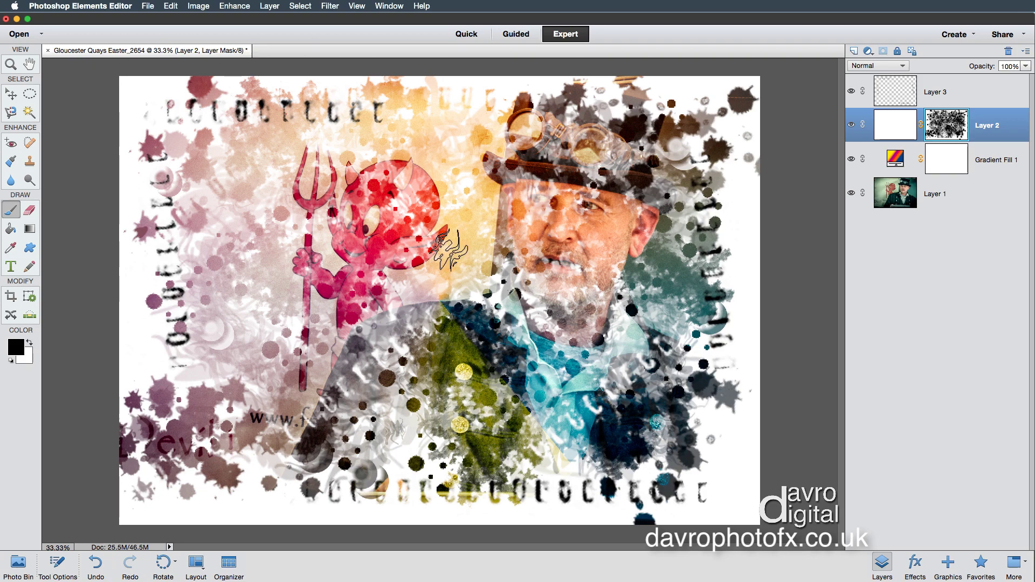
{"action": "key", "text": "x"}
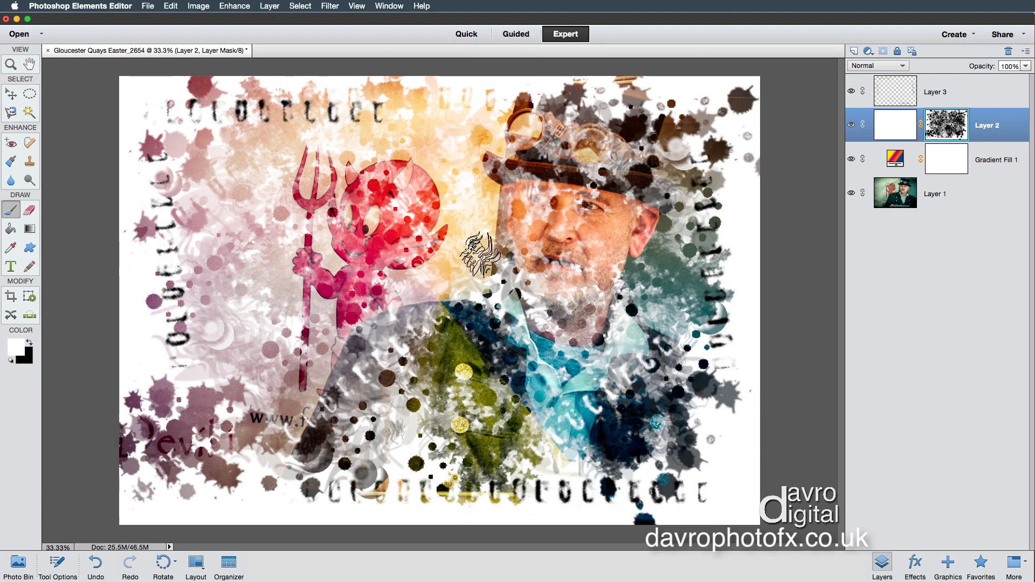
{"action": "left_click", "coordinate": [671, 267]}
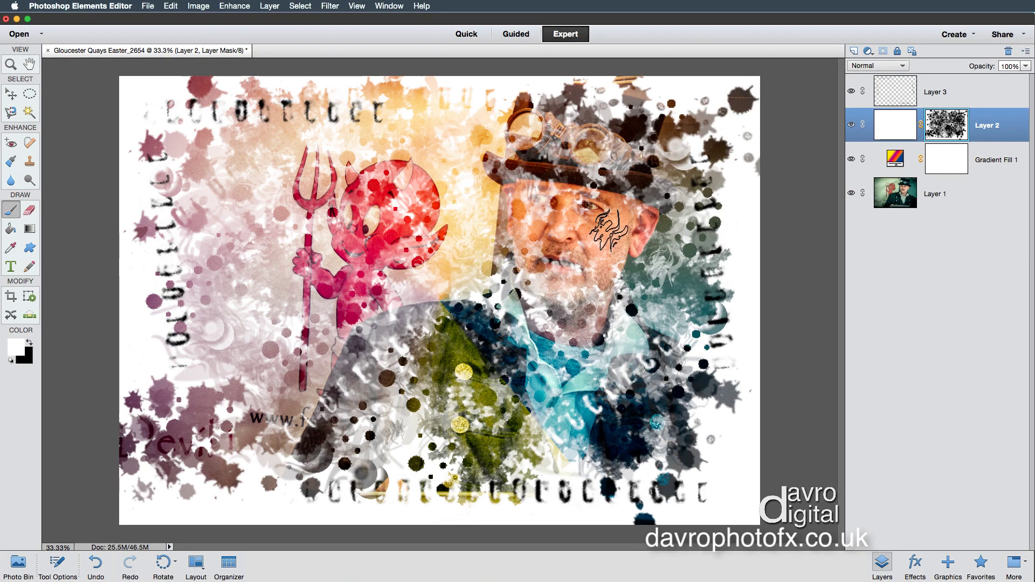
{"action": "key", "text": "x"}
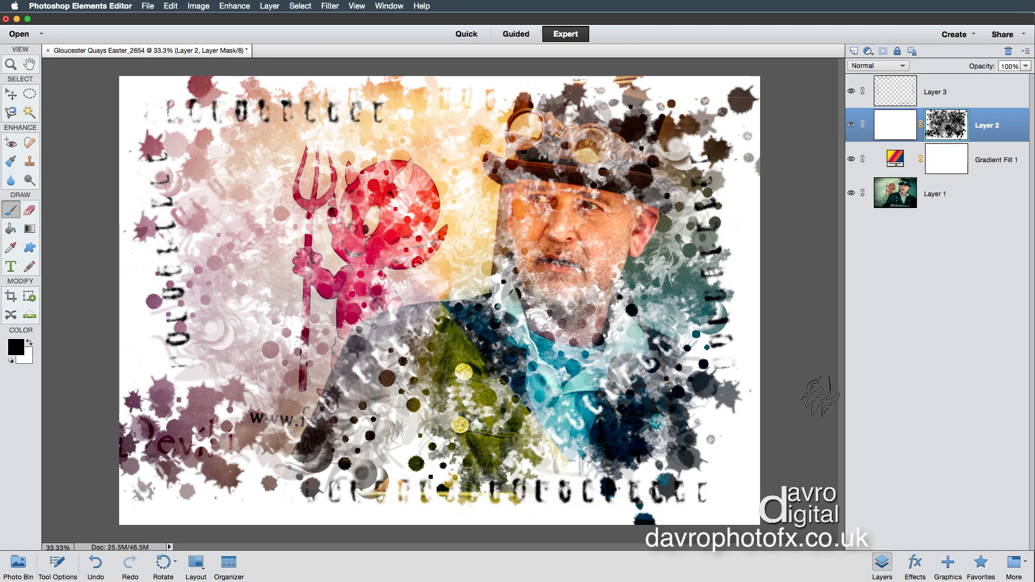
- Set the surround to Black, hide the panels, and zoom in to view the finished collage
{"action": "right_click", "coordinate": [801, 360]}
{"action": "left_click", "coordinate": [813, 375]}
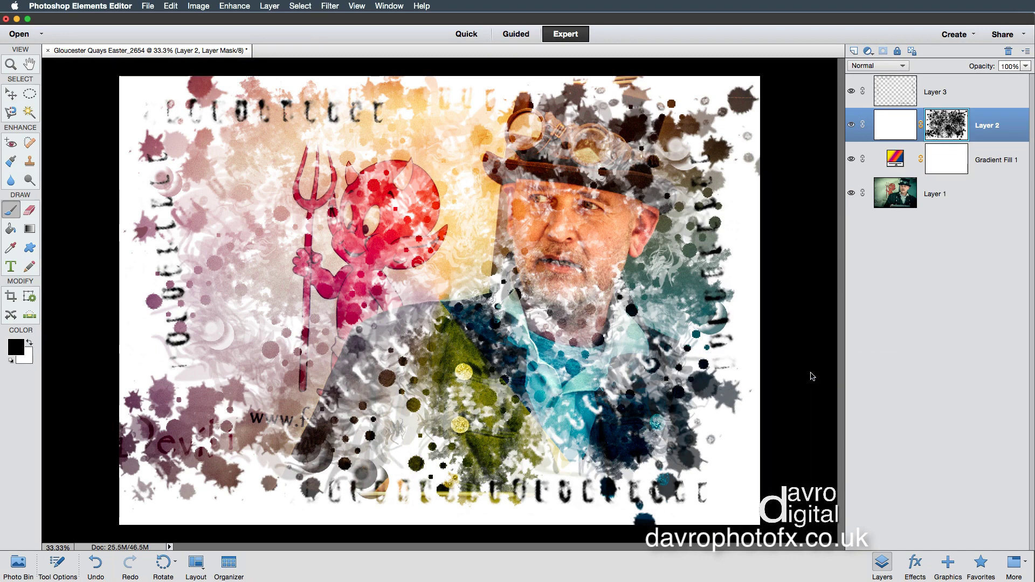
{"action": "key", "text": "Tab"}
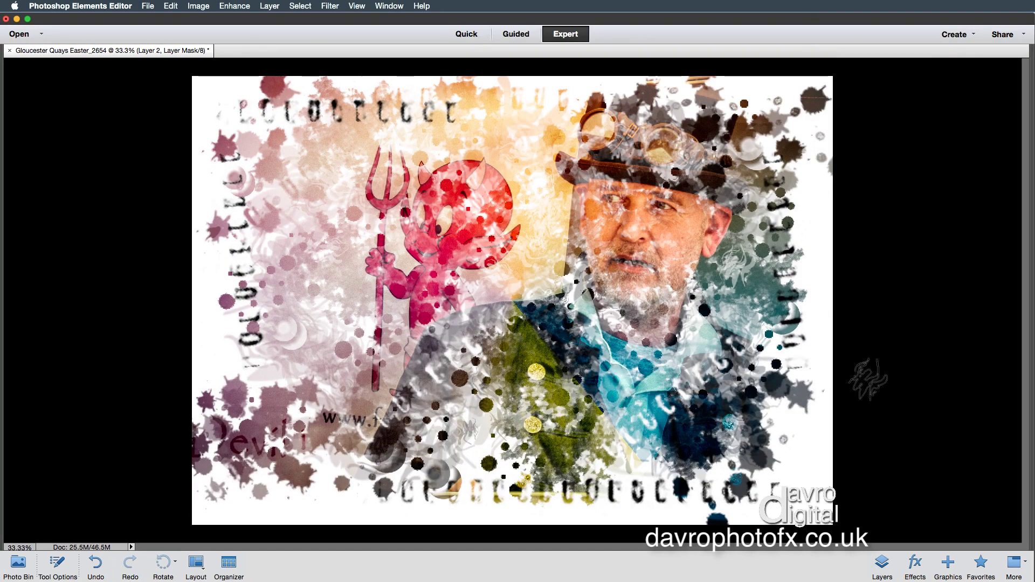
{"action": "scroll", "coordinate": [868, 381], "scroll_direction": "up", "scroll_amount": 1}
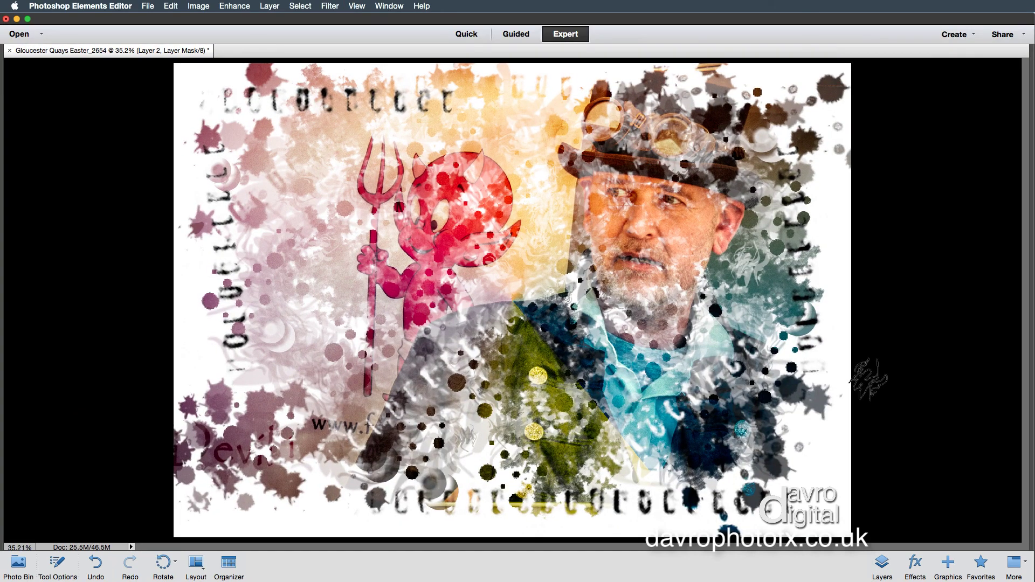